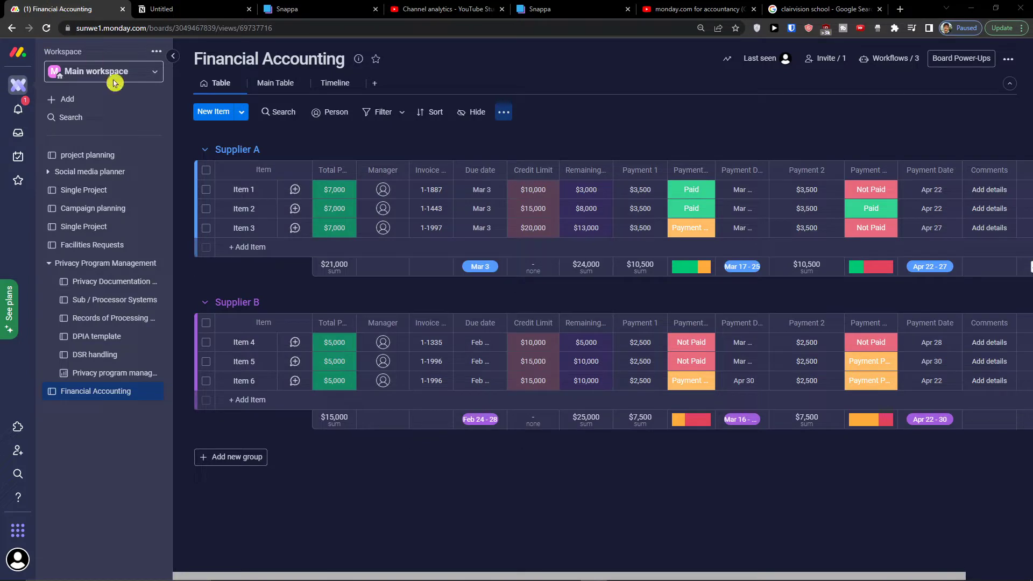
# Open the template center for a new workspace item and show the HR templates.
pyautogui.click(91, 99)
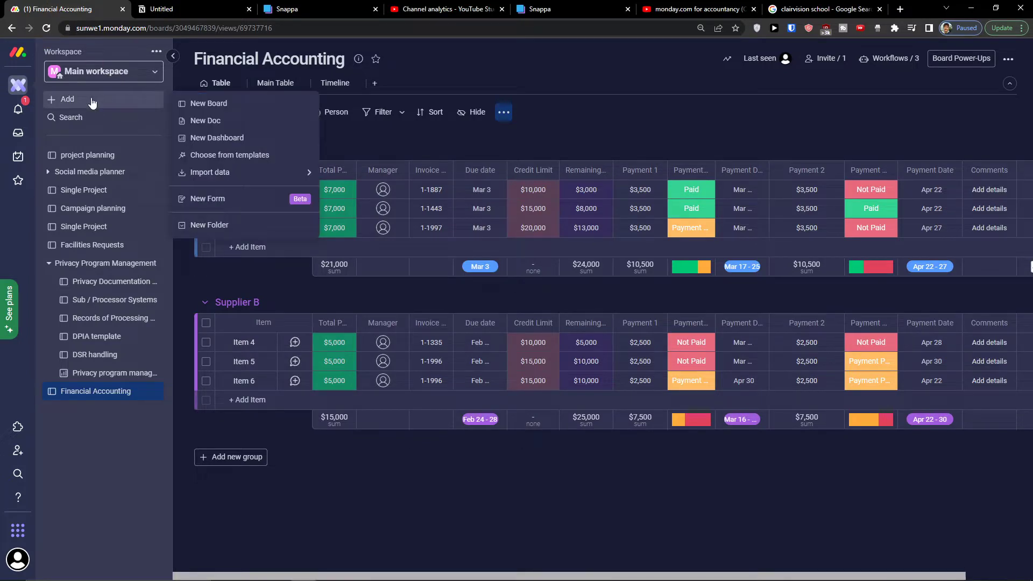
pyautogui.click(215, 155)
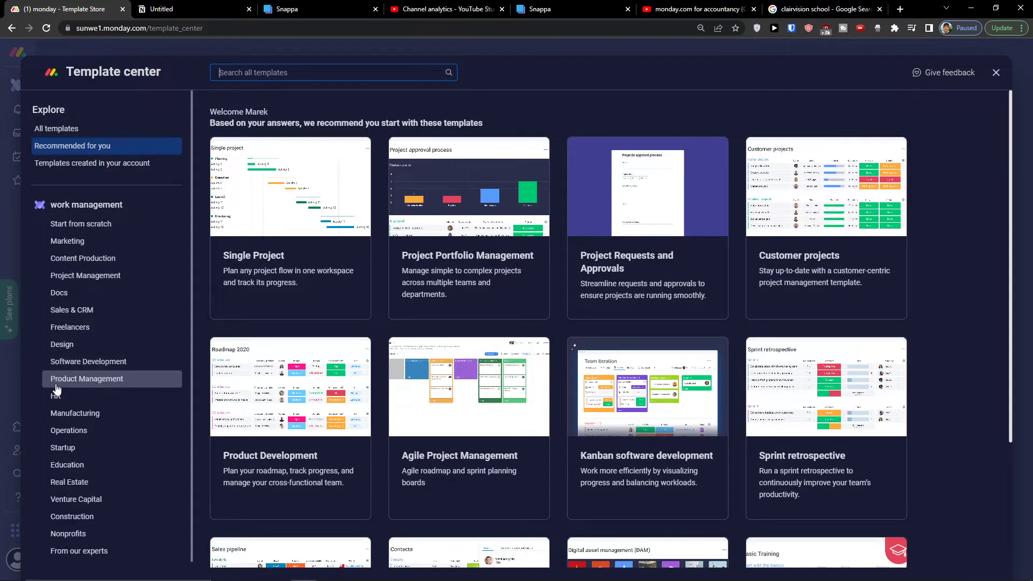
pyautogui.click(57, 399)
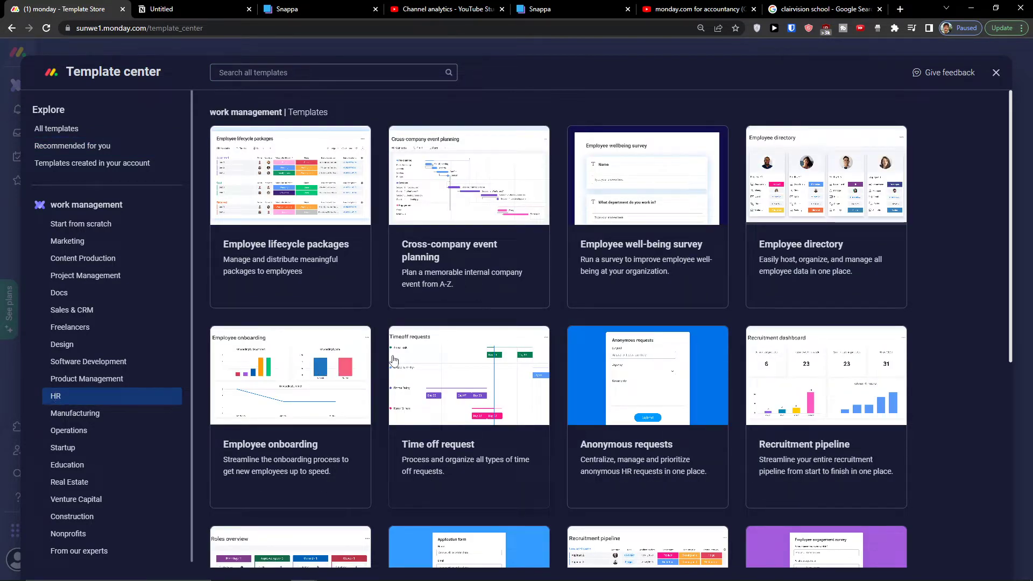
# Browse the HR templates to see which recruitment, onboarding and employee request templates are offered.
pyautogui.scroll(-5, 393, 360)
pyautogui.scroll(-2, 410, 369)
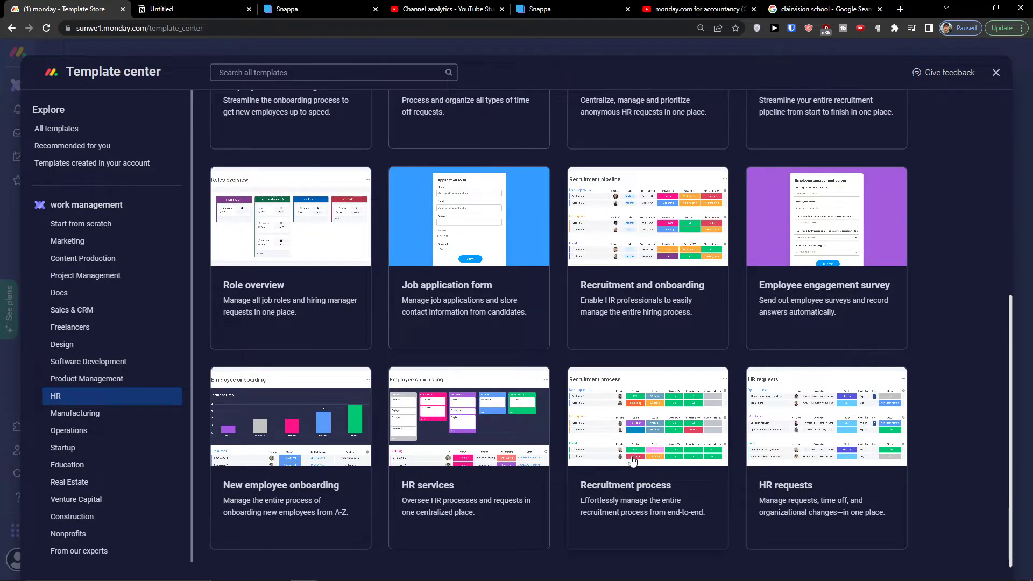
pyautogui.scroll(5, 376, 348)
pyautogui.scroll(-5, 340, 360)
pyautogui.scroll(2, 606, 484)
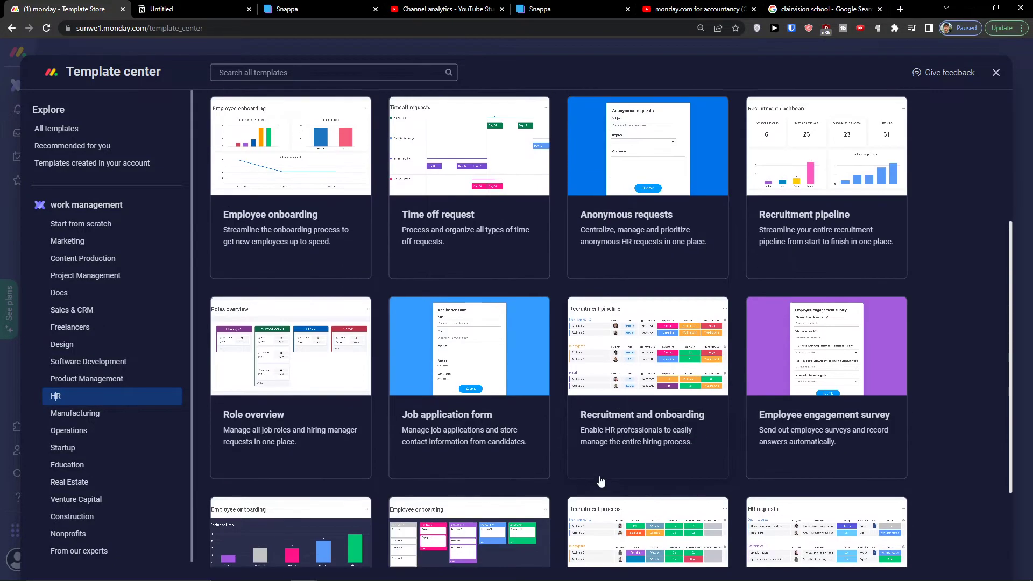
pyautogui.scroll(4, 640, 435)
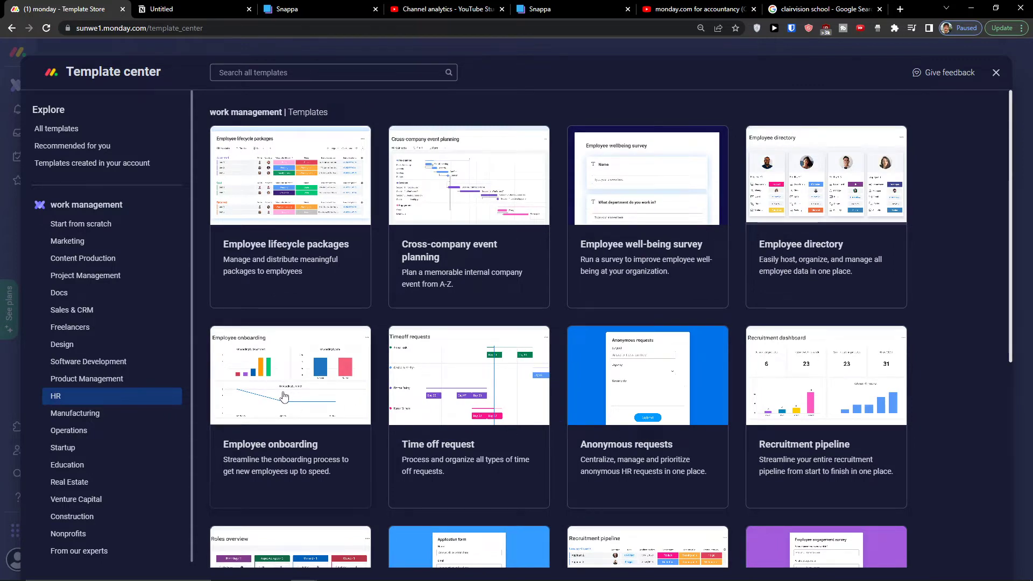
pyautogui.scroll(-6, 284, 396)
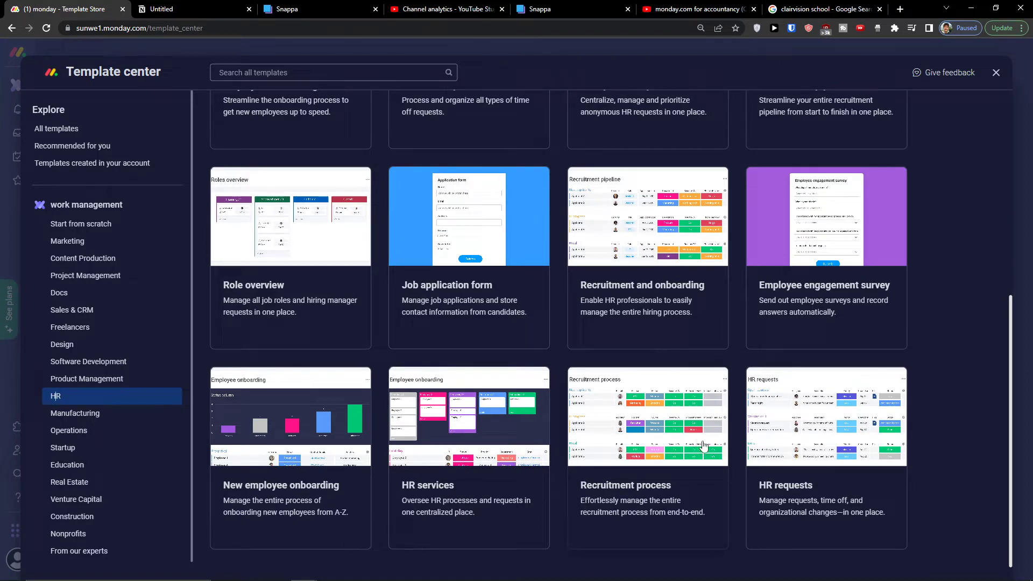
pyautogui.scroll(6, 702, 444)
pyautogui.scroll(-6, 703, 442)
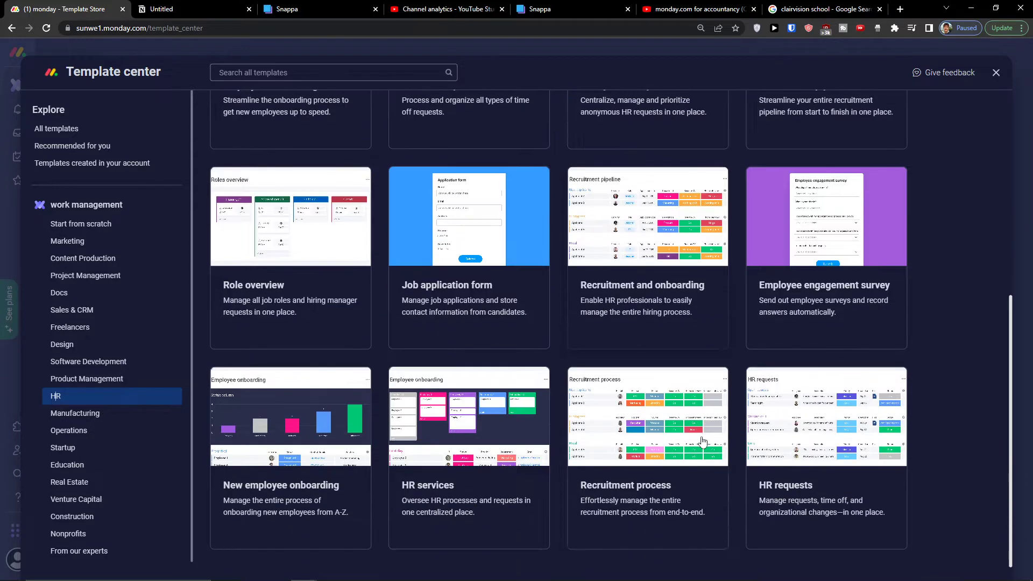
pyautogui.scroll(2, 701, 447)
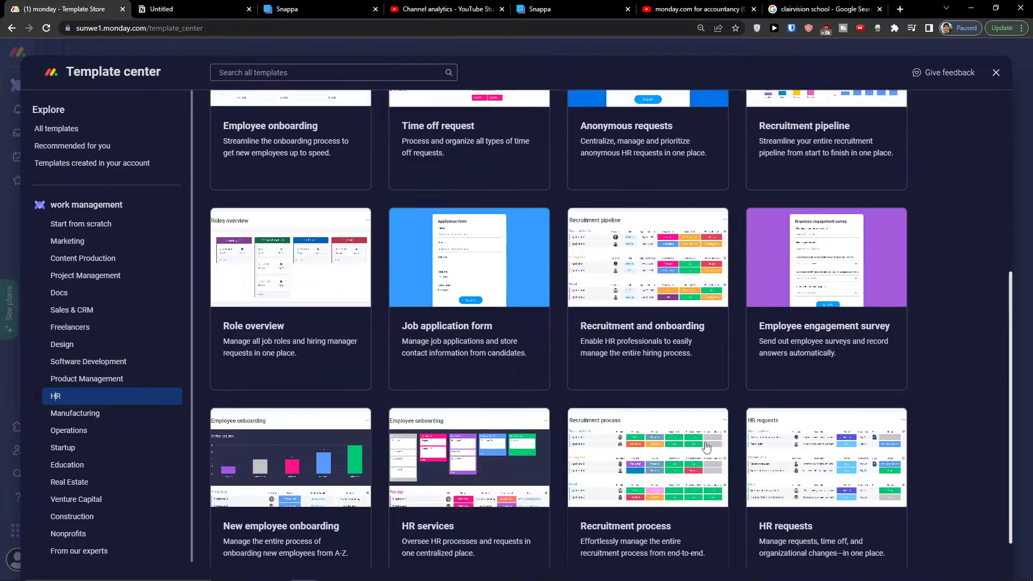
pyautogui.scroll(-2, 706, 447)
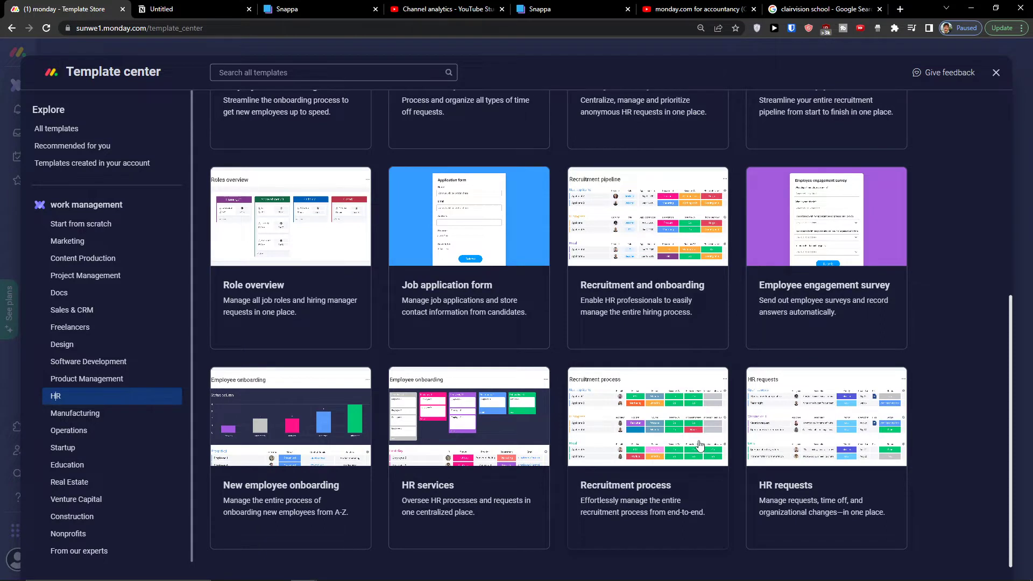
# Add the Recruitment process template from the HR category to the main workspace.
pyautogui.click(623, 442)
pyautogui.click(882, 146)
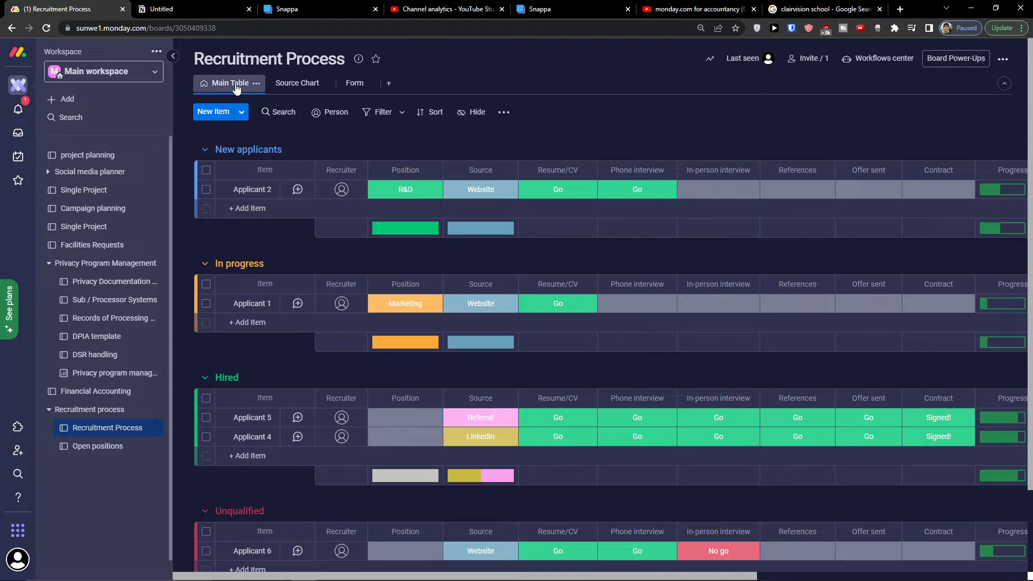
# Examine the recruitment board's source chart and its application form, including the answer options for Position.
pyautogui.click(282, 89)
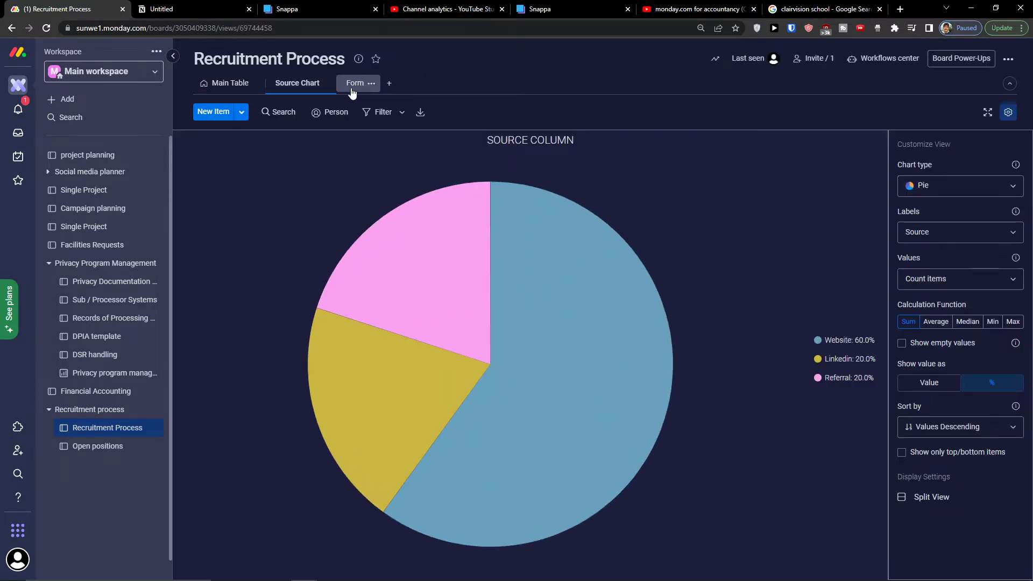
pyautogui.click(355, 83)
pyautogui.scroll(-2, 500, 259)
pyautogui.scroll(2, 500, 260)
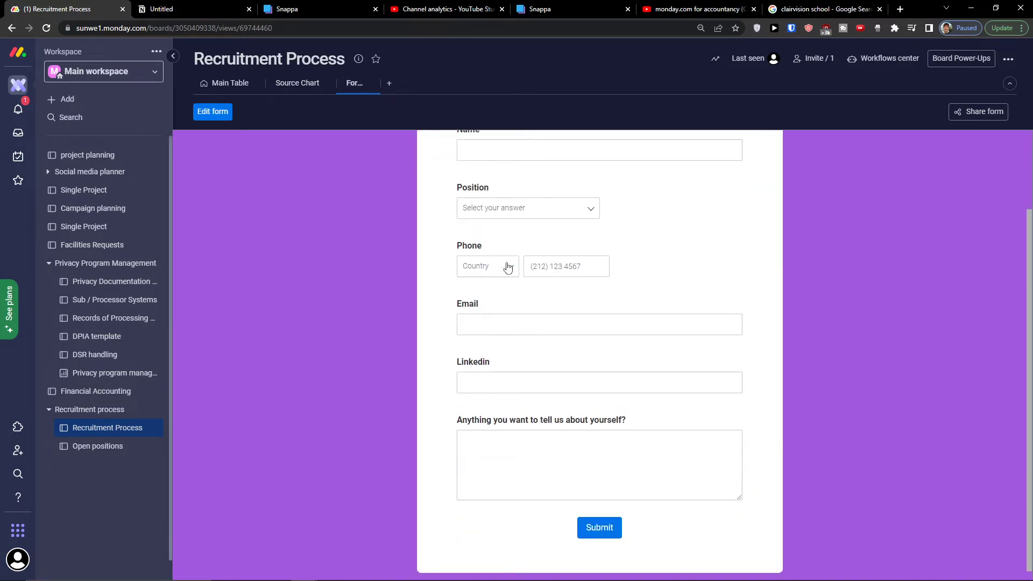
pyautogui.scroll(-2, 473, 266)
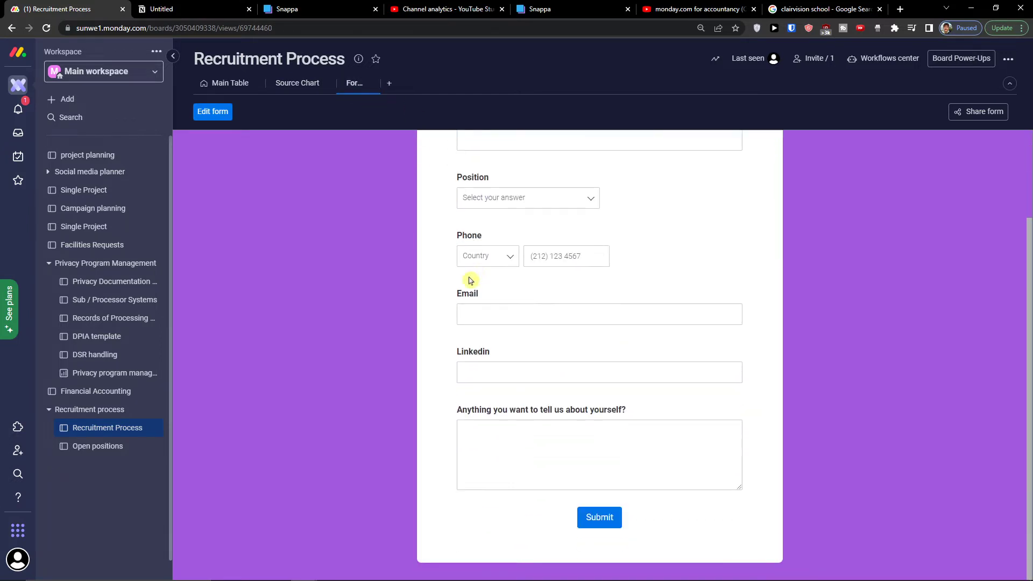
pyautogui.scroll(2, 485, 292)
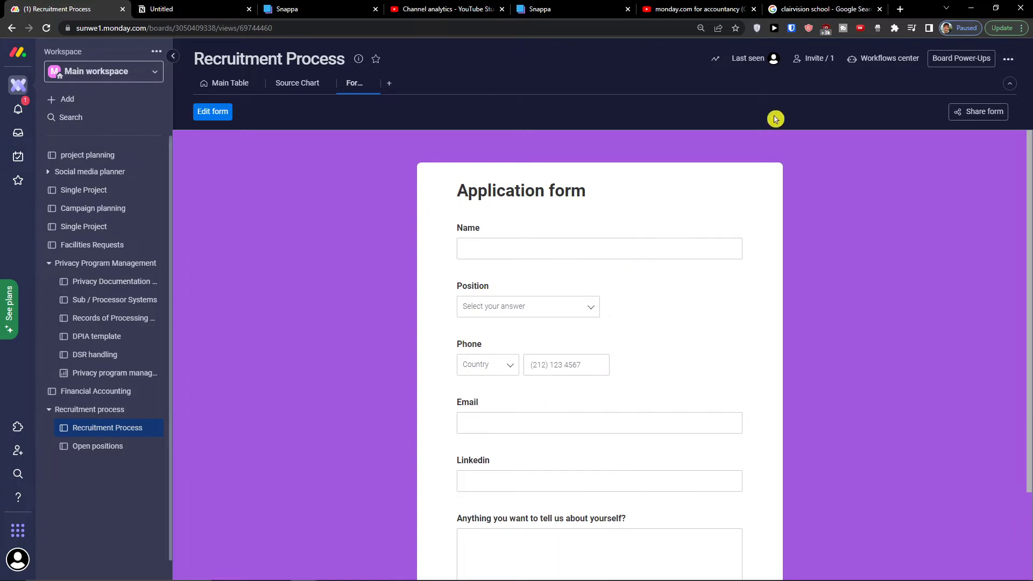
pyautogui.scroll(-2, 597, 321)
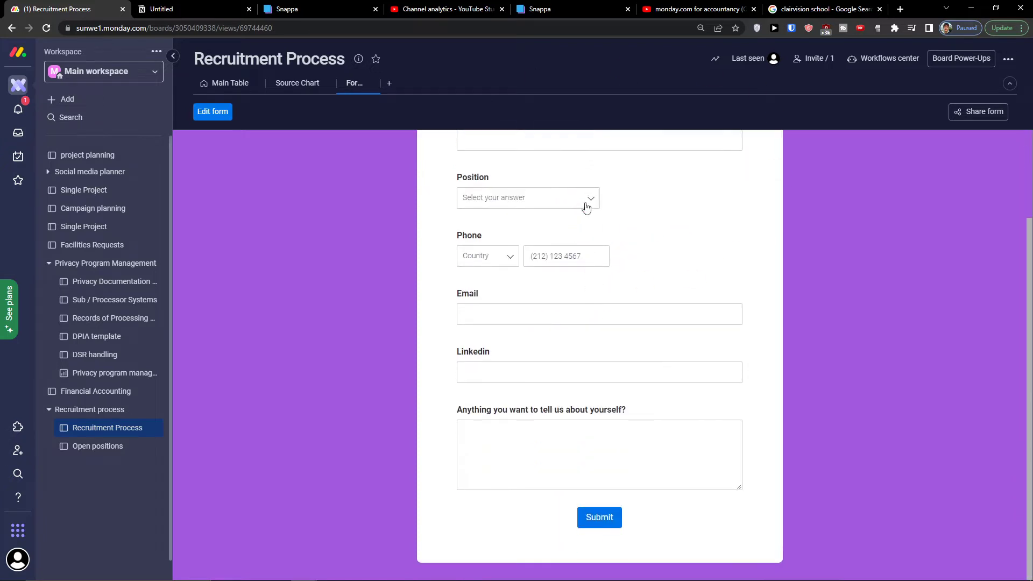
pyautogui.click(585, 204)
pyautogui.click(705, 241)
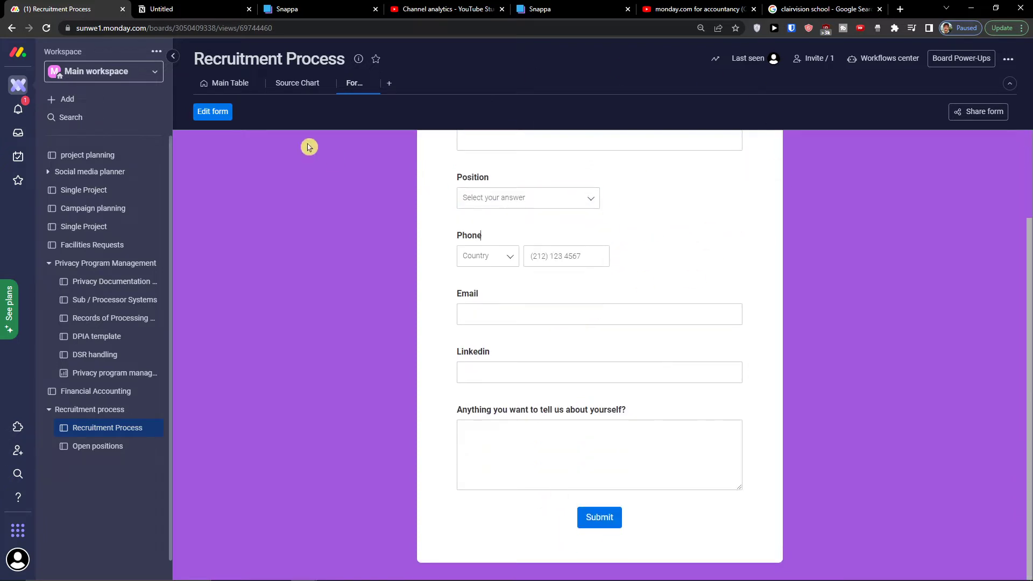
# Compare the applicants in the Main Table with the fields of the application form.
pyautogui.click(225, 83)
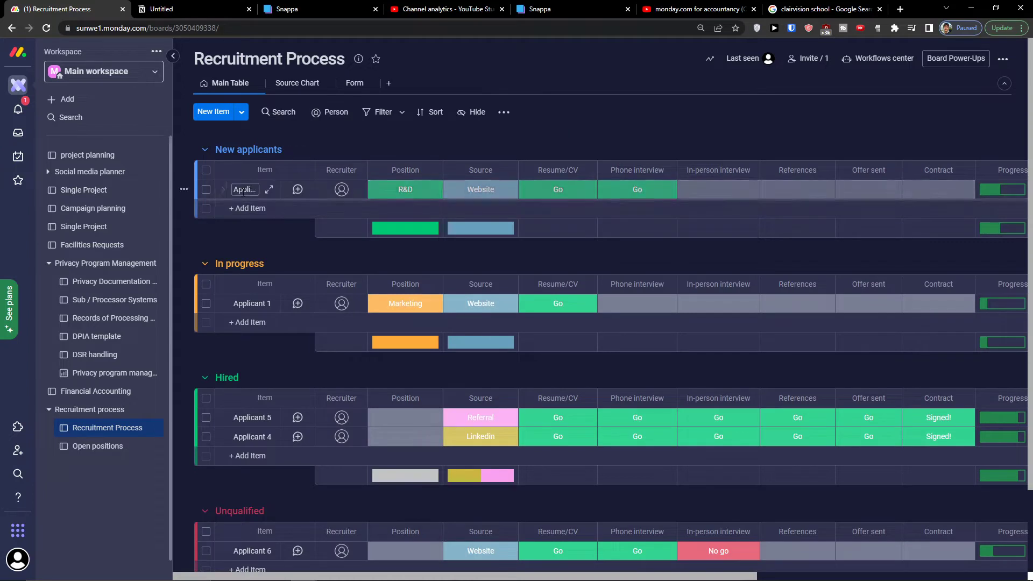
pyautogui.click(355, 84)
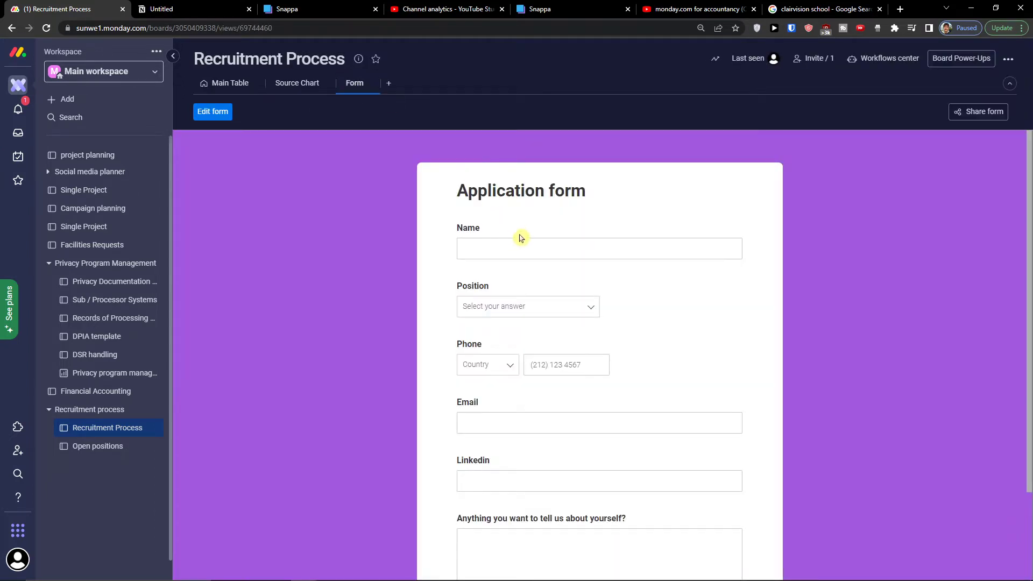
pyautogui.click(237, 89)
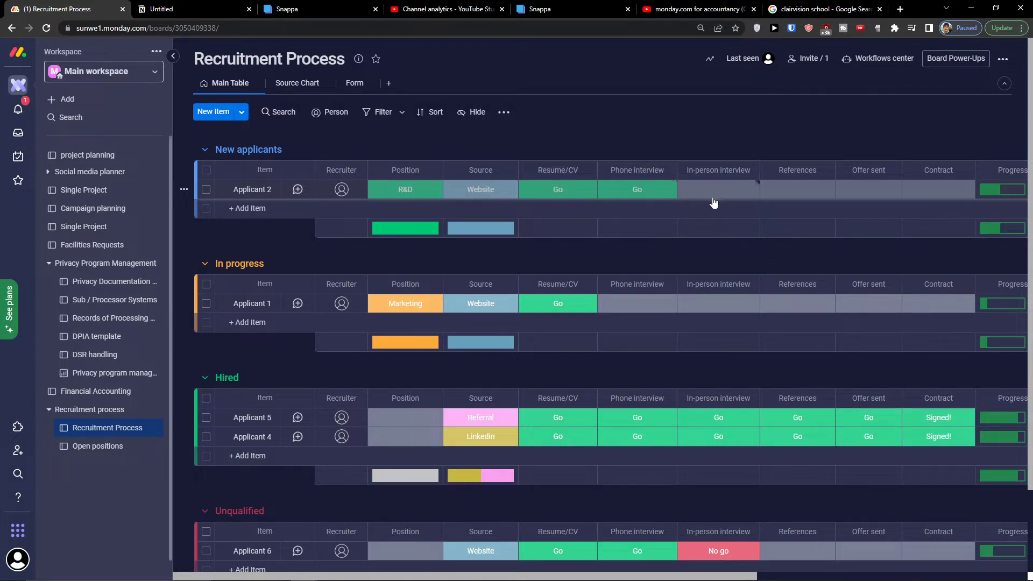
pyautogui.click(352, 82)
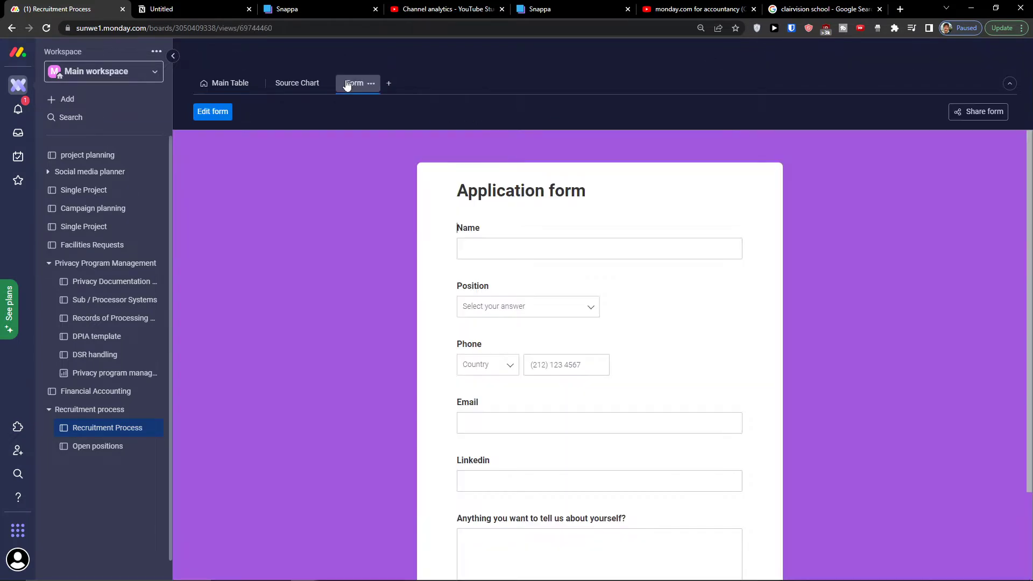
pyautogui.scroll(-2, 449, 382)
pyautogui.scroll(2, 461, 357)
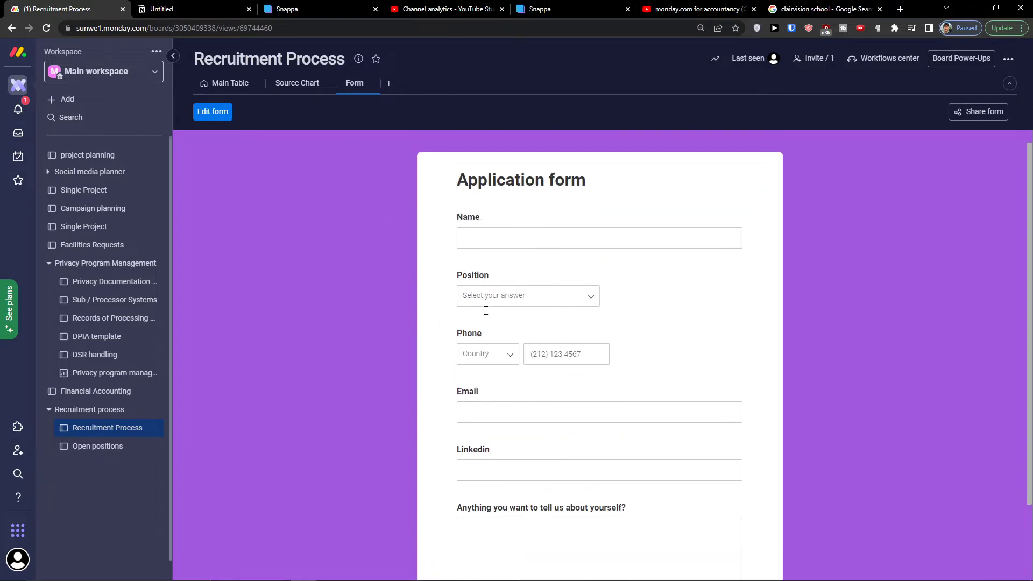
pyautogui.click(231, 83)
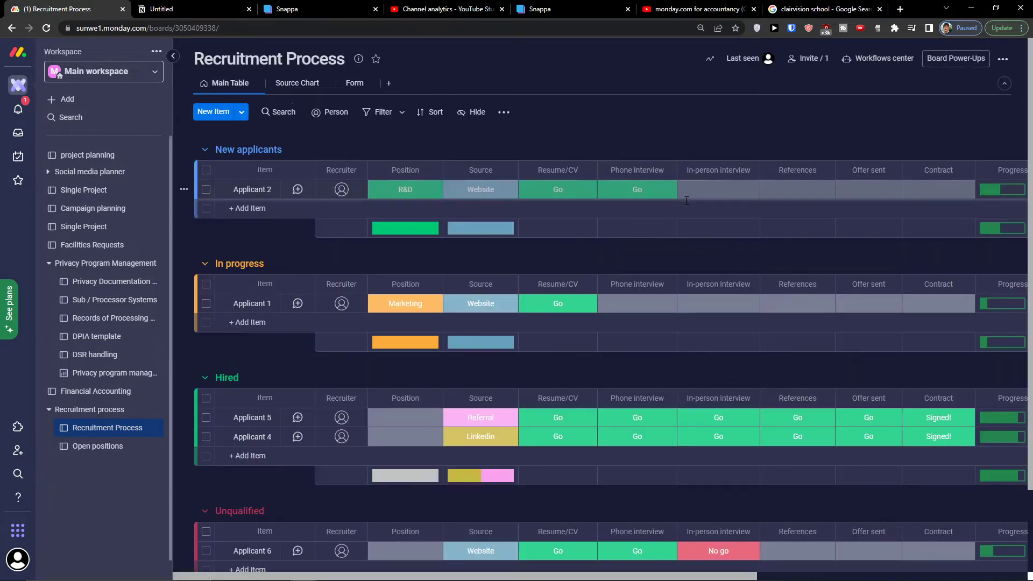
# Inspect the status options for Applicant 2's hiring stages, including Phone interview, References and Offer sent.
pyautogui.click(687, 194)
pyautogui.click(642, 193)
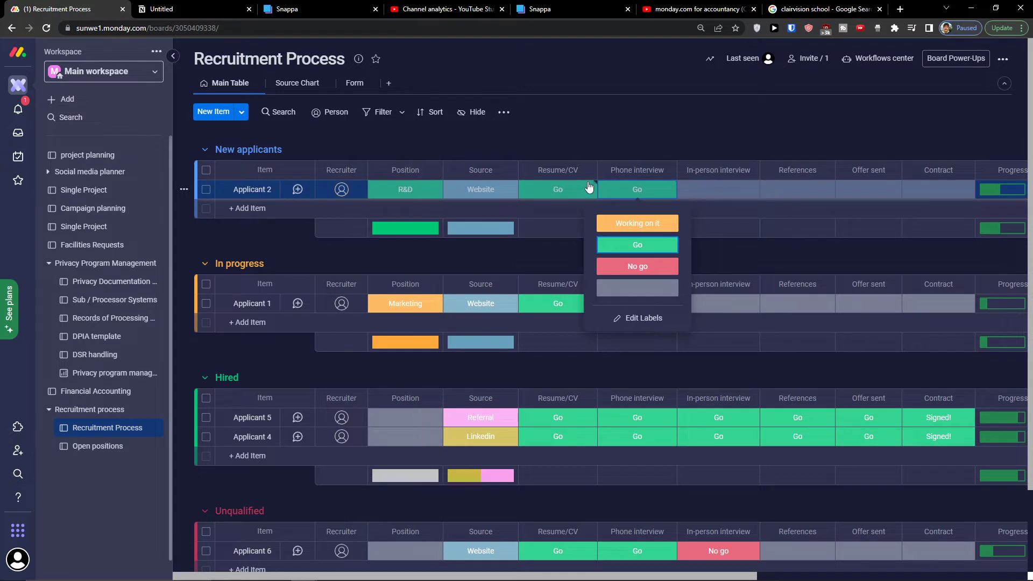
pyautogui.click(589, 187)
pyautogui.click(801, 193)
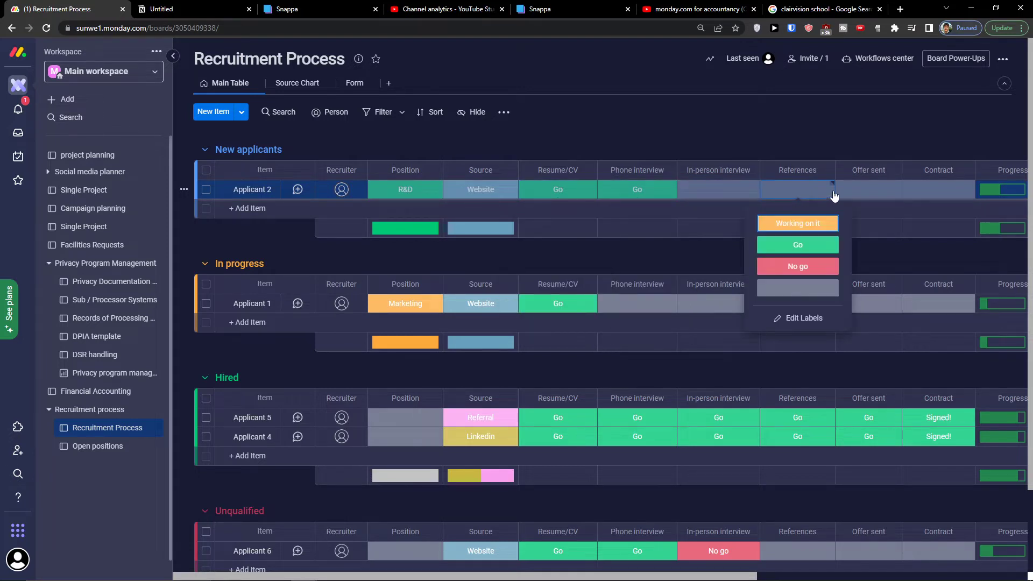
pyautogui.click(882, 195)
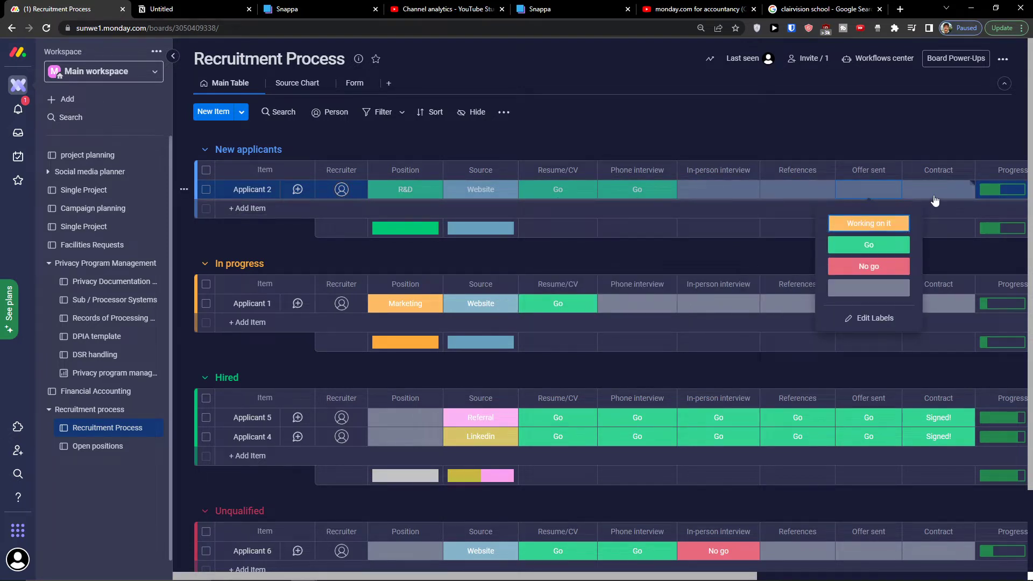
# Look over the table's remaining columns from Contract and Progress through the contact details and Application date.
pyautogui.moveTo(530, 575); pyautogui.dragTo(807, 578)
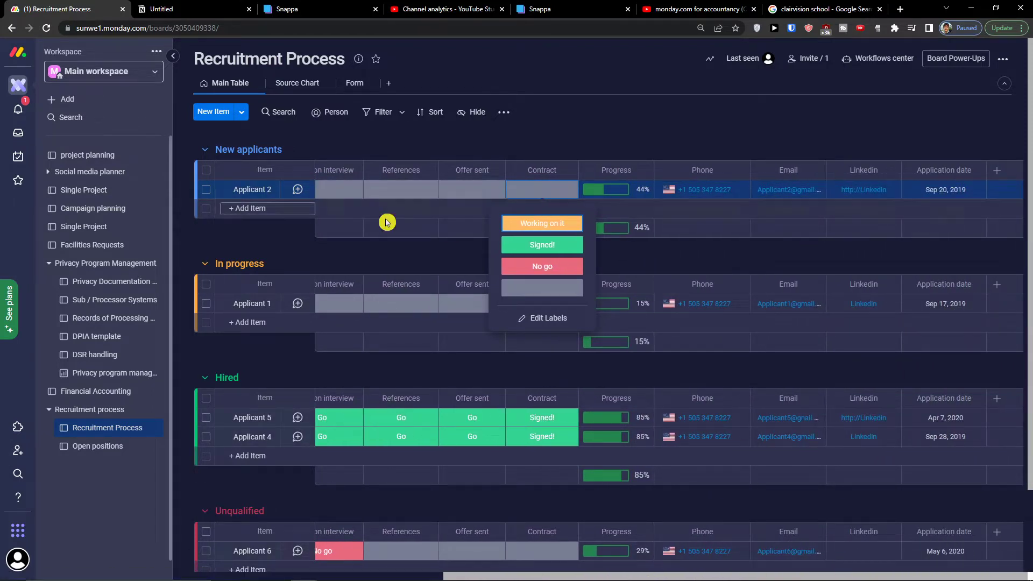
pyautogui.click(381, 246)
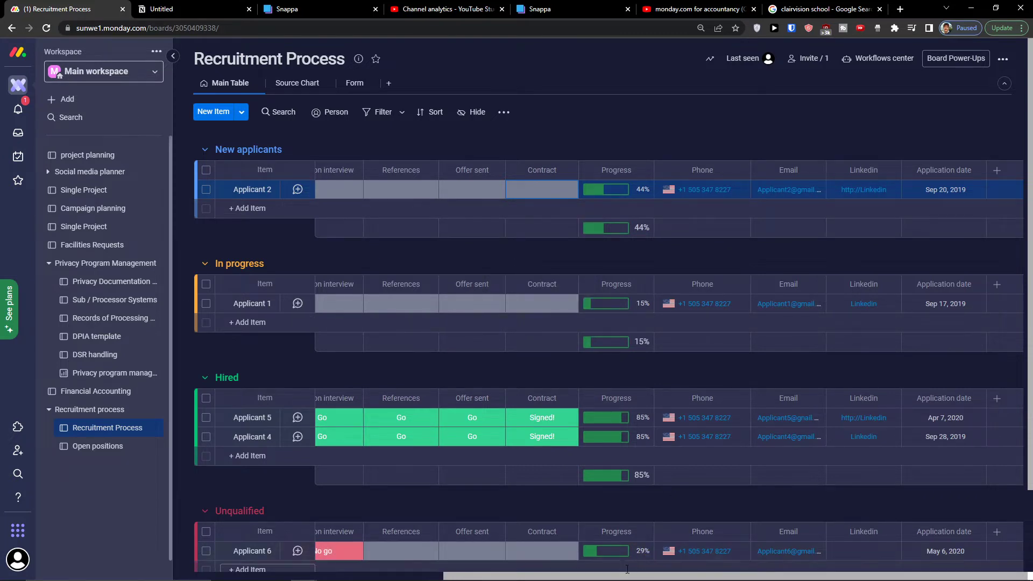
pyautogui.moveTo(623, 571); pyautogui.dragTo(353, 574)
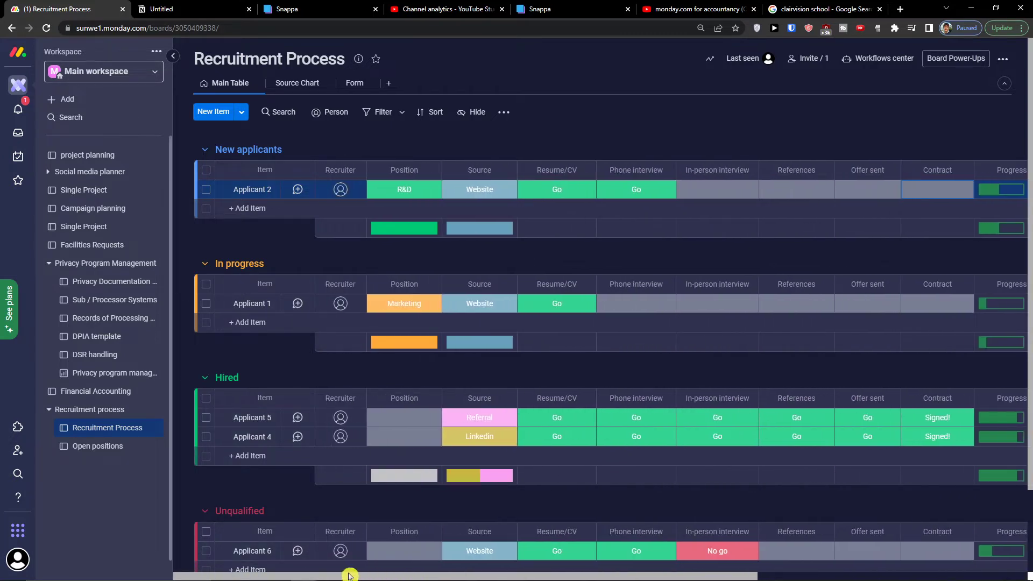
pyautogui.click(229, 181)
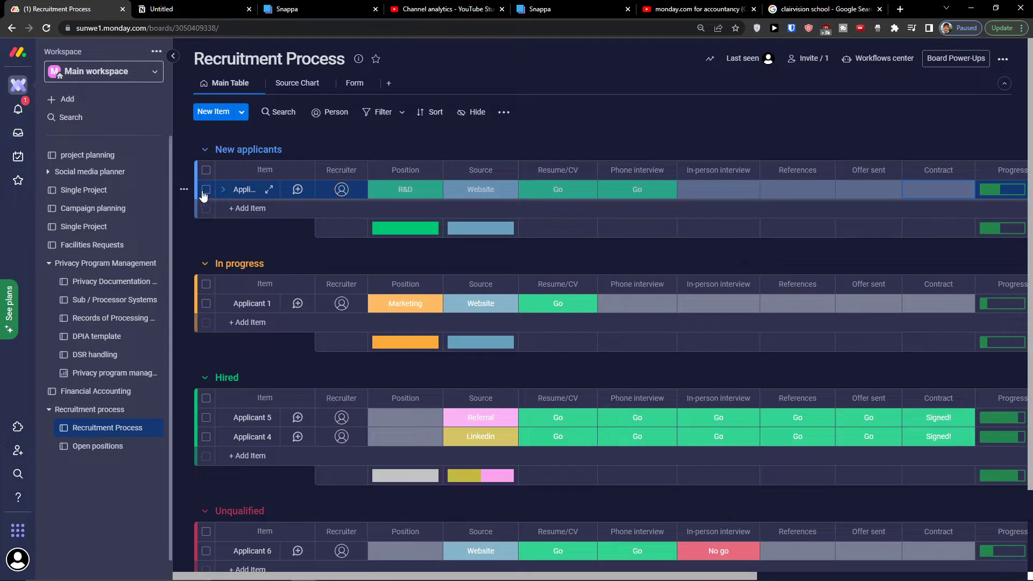
pyautogui.moveTo(282, 195); pyautogui.dragTo(307, 211)
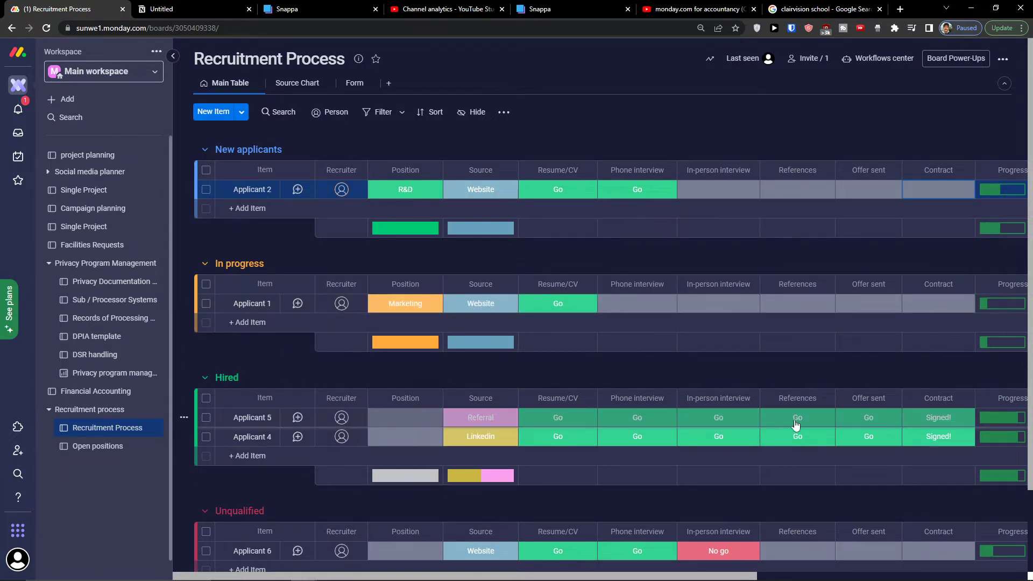
# Review the In progress, Hired and Unqualified groups and check the Offer sent options for Applicant 2.
pyautogui.scroll(-2, 816, 427)
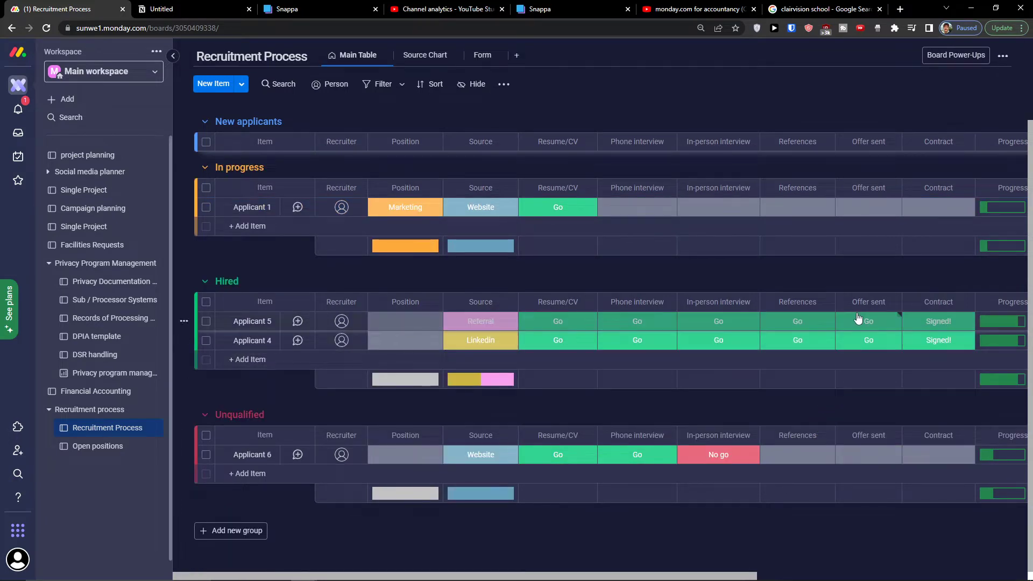
pyautogui.scroll(2, 861, 280)
pyautogui.click(865, 194)
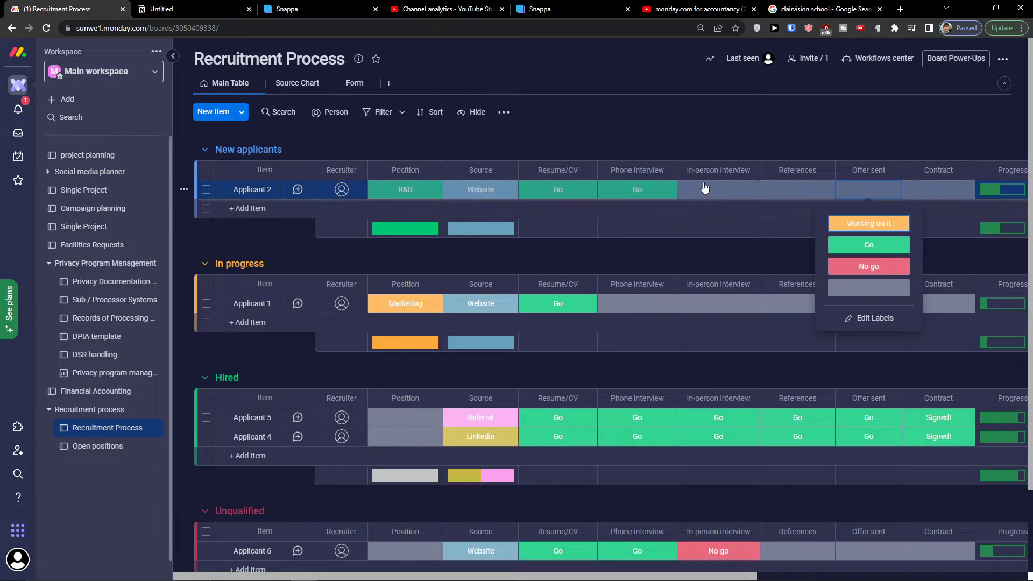
pyautogui.click(667, 257)
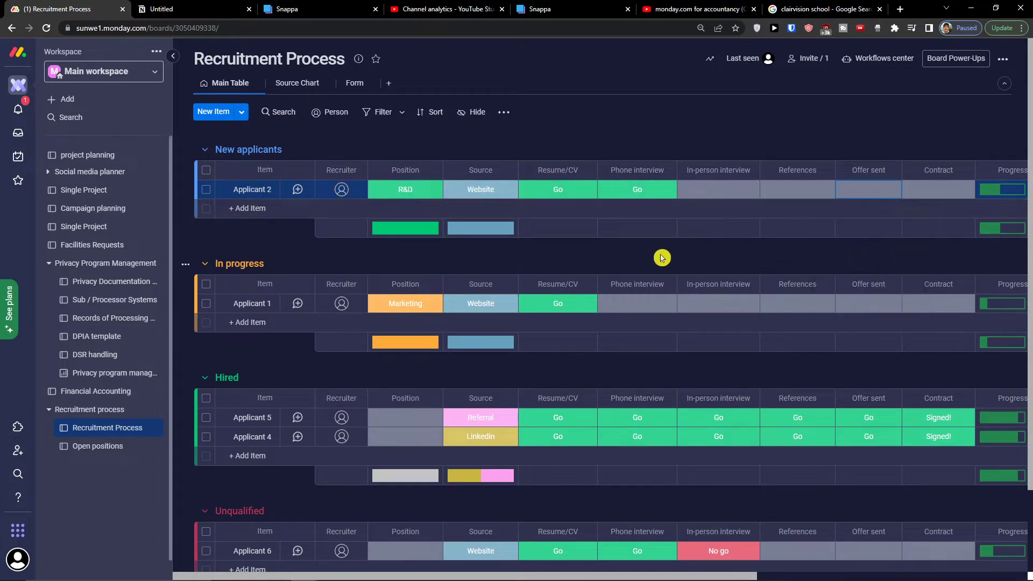
pyautogui.moveTo(288, 185); pyautogui.dragTo(300, 196)
pyautogui.click(528, 489)
pyautogui.scroll(-2, 520, 500)
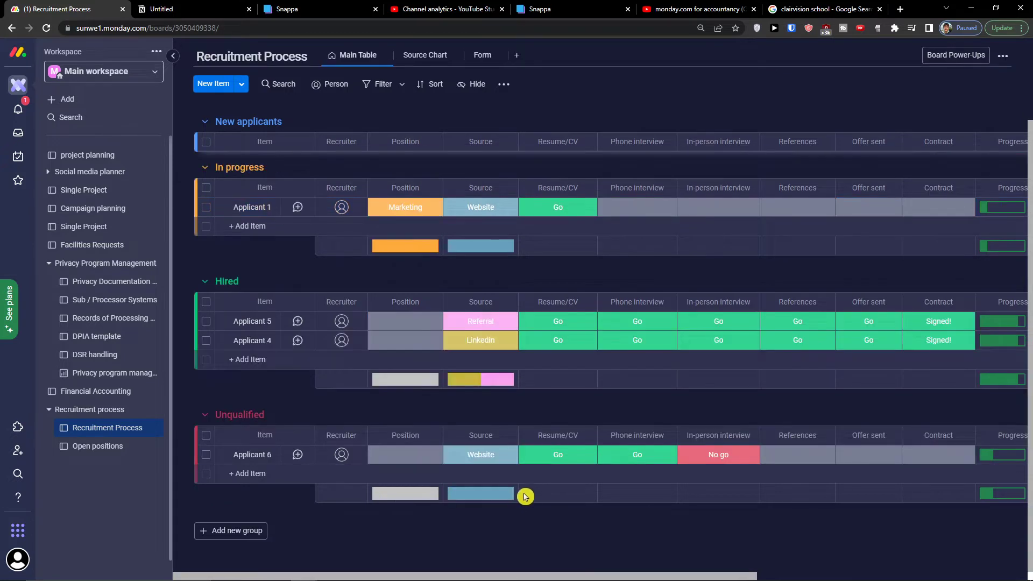
pyautogui.click(223, 434)
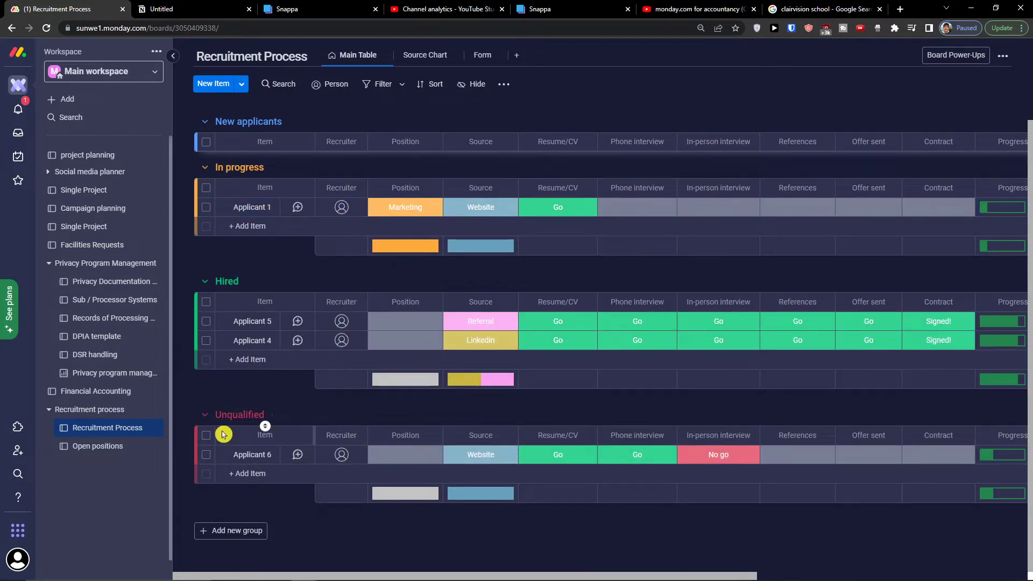
pyautogui.scroll(2, 228, 429)
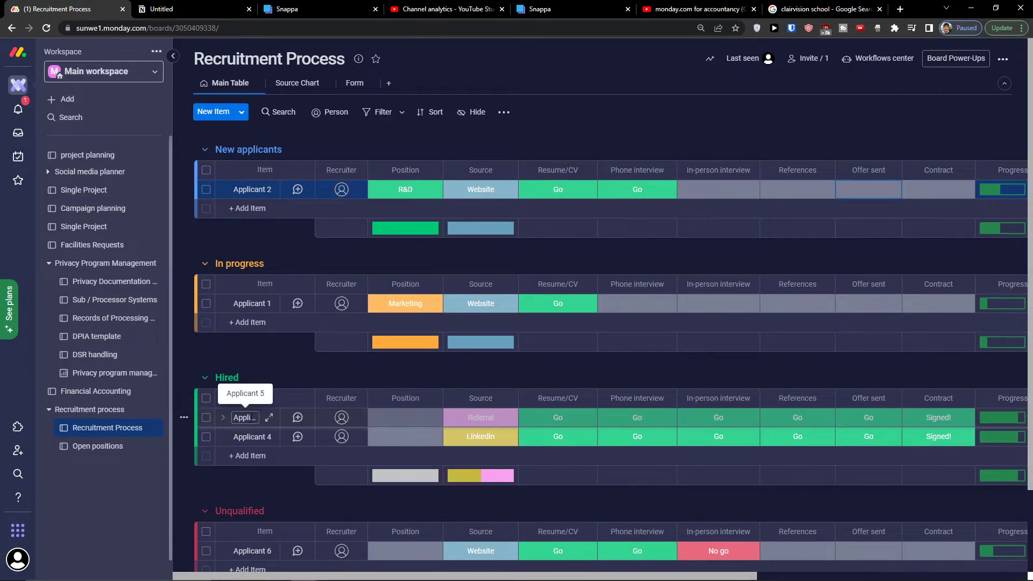
pyautogui.scroll(-2, 350, 420)
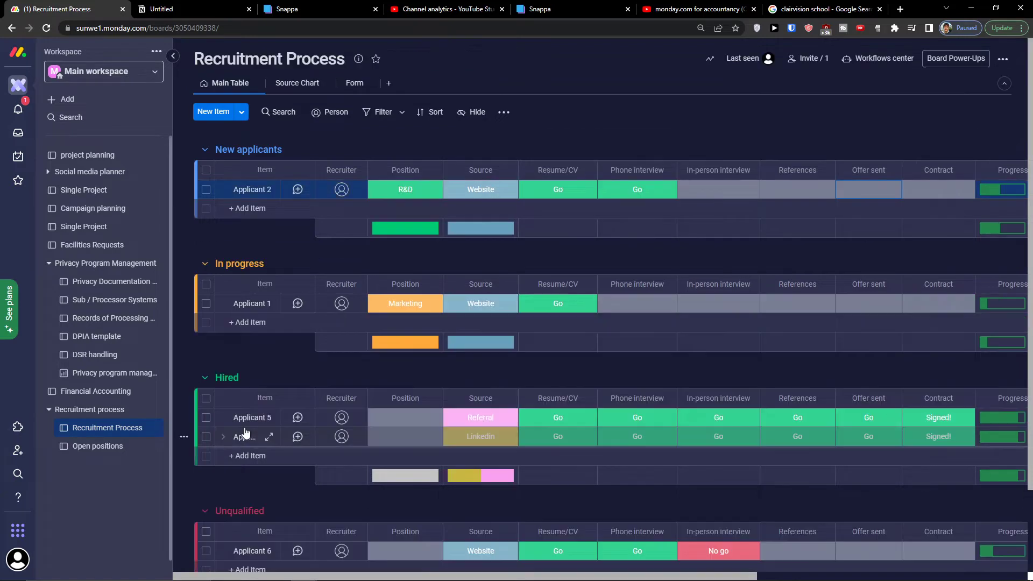
pyautogui.scroll(2, 242, 432)
pyautogui.click(443, 67)
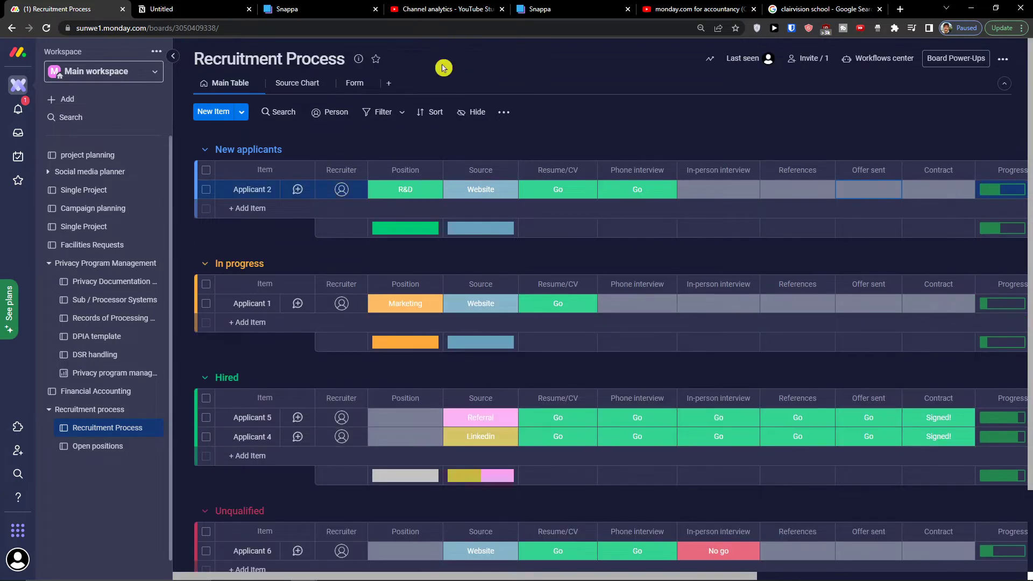
# Add a Kanban view to the Recruitment Process board and check which columns it can be arranged by.
pyautogui.click(389, 86)
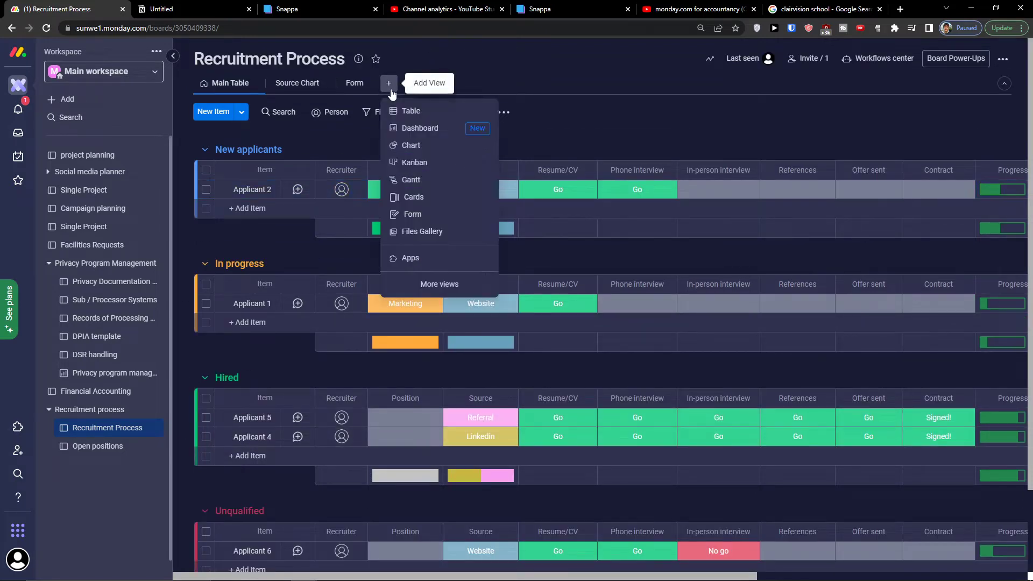
pyautogui.click(414, 162)
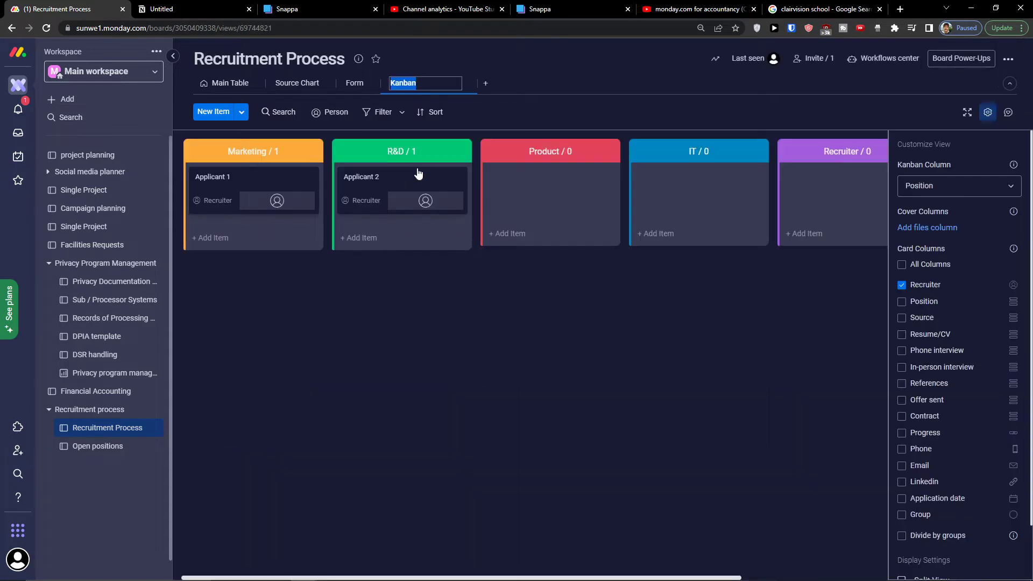
pyautogui.click(898, 192)
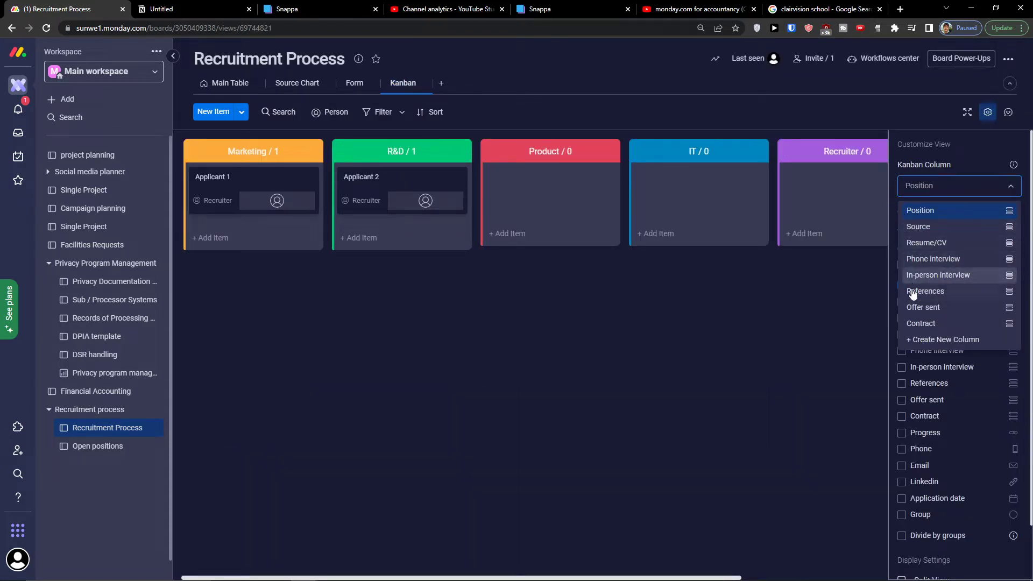
pyautogui.click(820, 313)
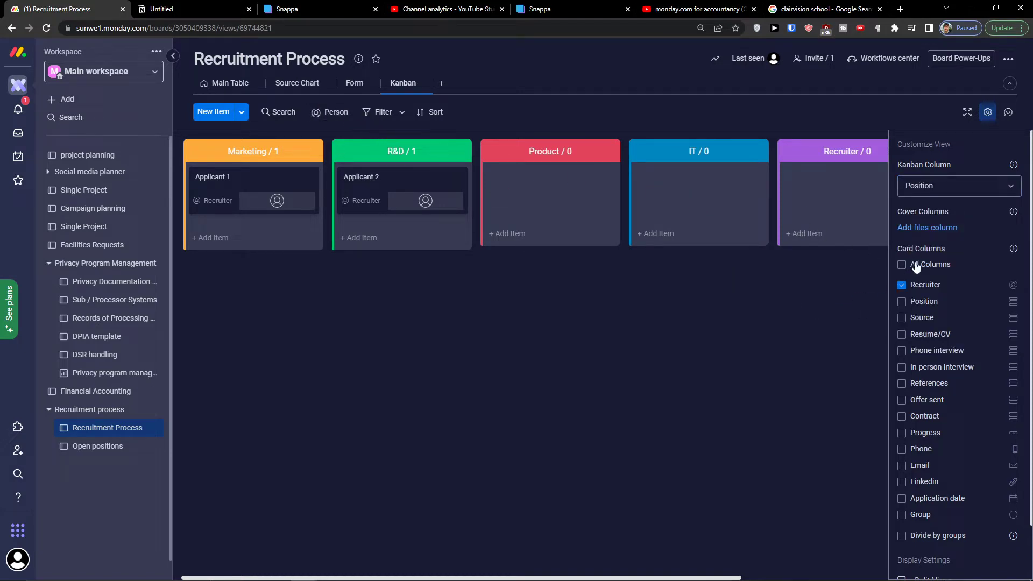
# Divide the Kanban view by groups.
pyautogui.scroll(-2, 909, 290)
pyautogui.scroll(2, 909, 296)
pyautogui.click(902, 536)
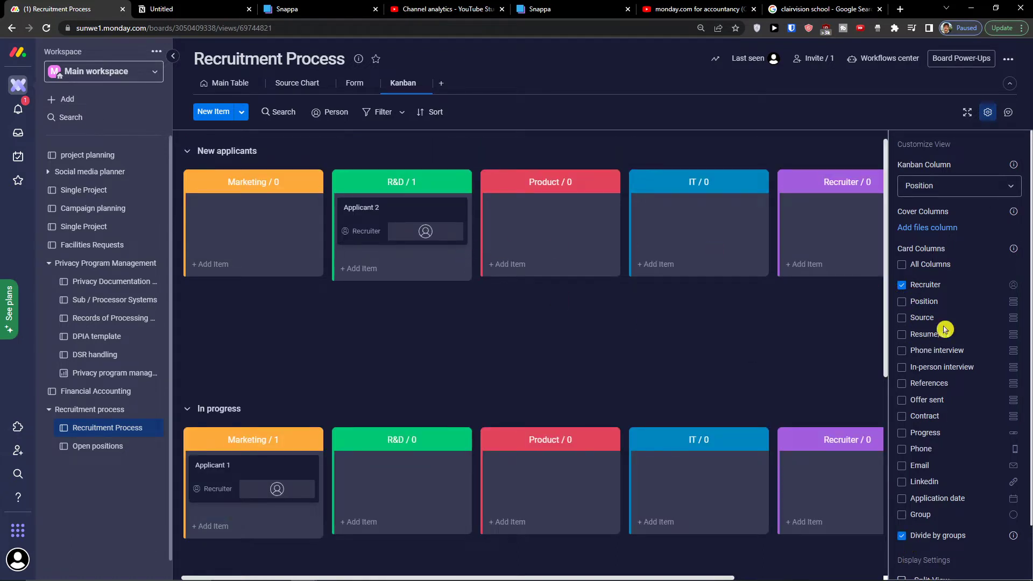
# Try Source as the Kanban column and switch it back to Position.
pyautogui.click(924, 192)
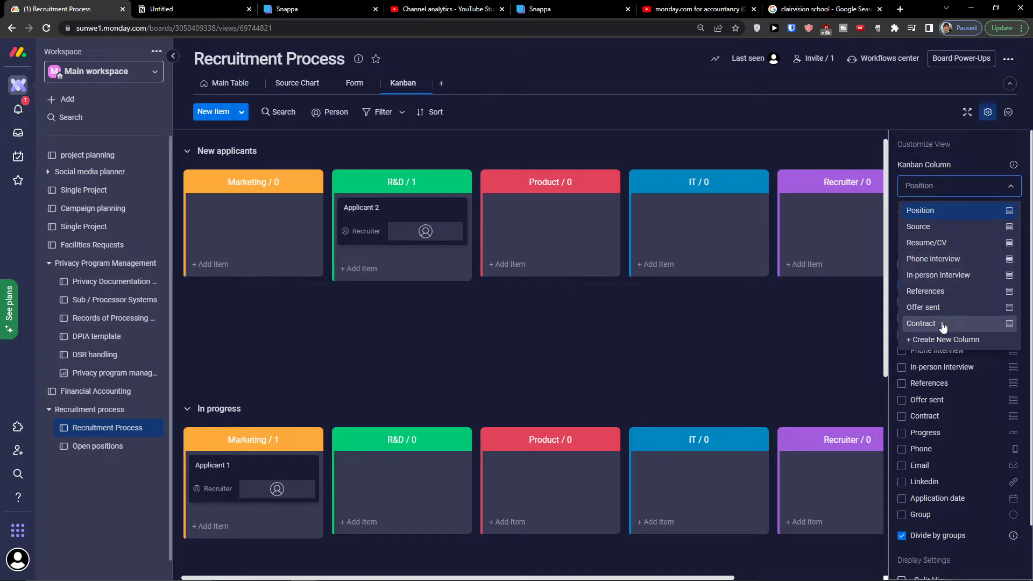
pyautogui.click(918, 226)
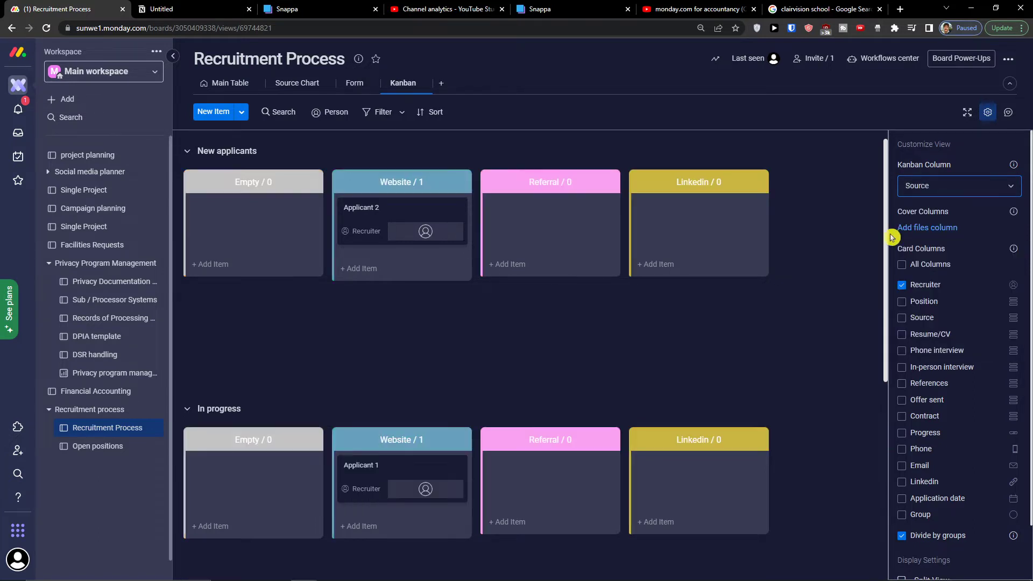
pyautogui.click(946, 185)
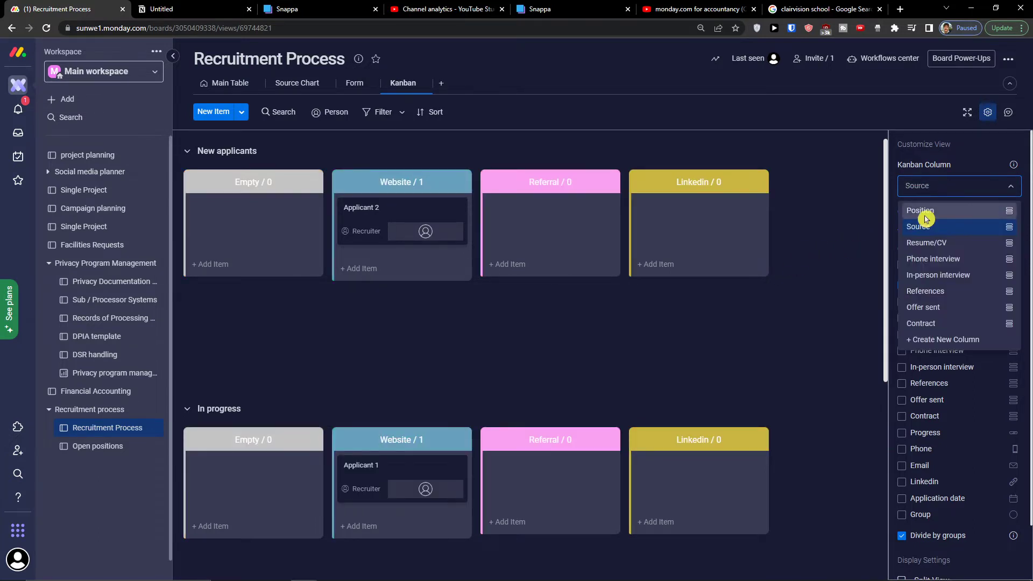
pyautogui.click(924, 216)
# Look through the Hired and Unqualified groups in the Kanban view and return to the Main Table.
pyautogui.scroll(-8, 661, 253)
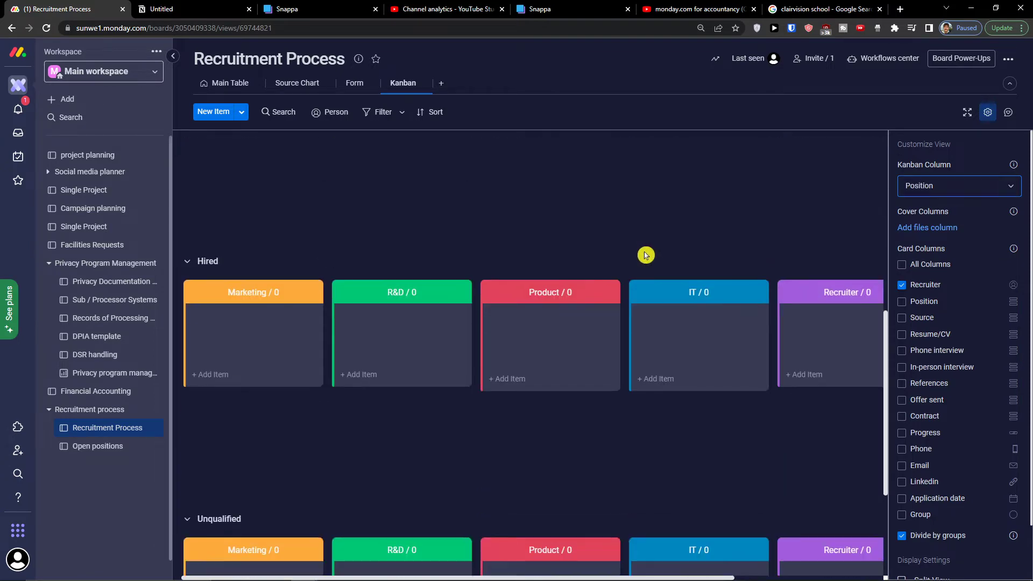
pyautogui.scroll(-3, 613, 239)
pyautogui.scroll(6, 583, 224)
pyautogui.click(241, 91)
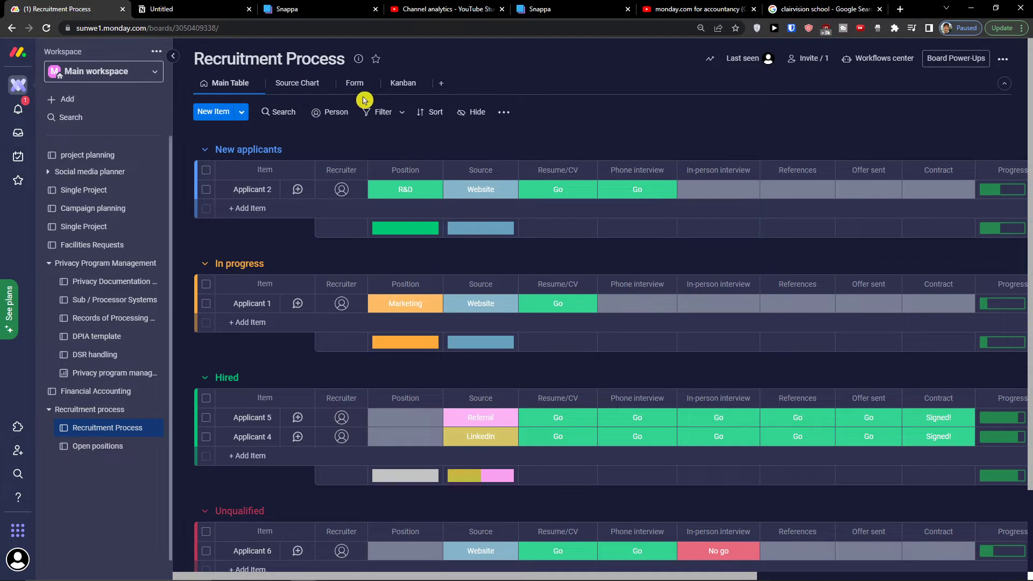
# Review the application form's visible and hidden questions in the form editor and return to the board's views.
pyautogui.click(355, 92)
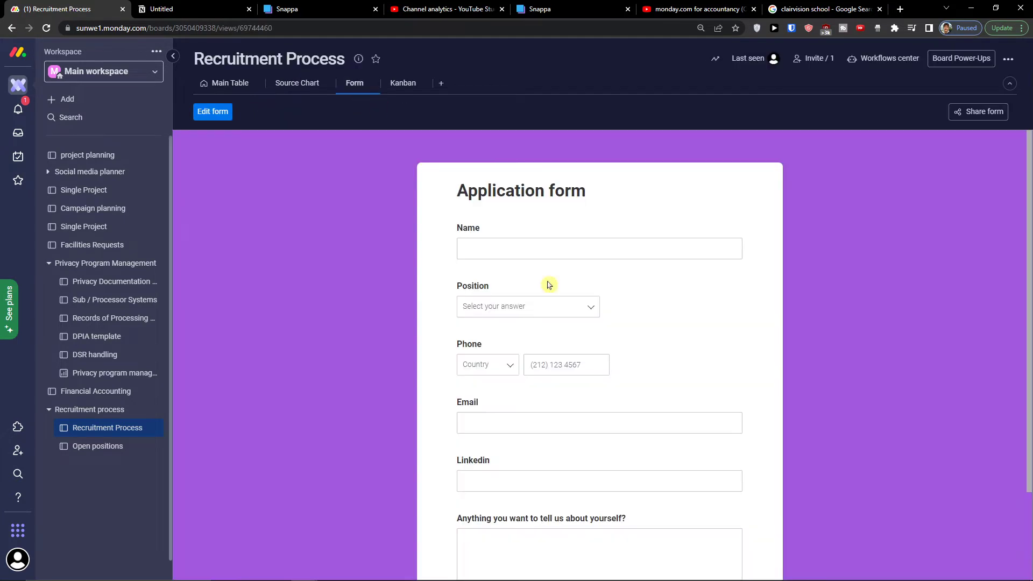
pyautogui.click(211, 113)
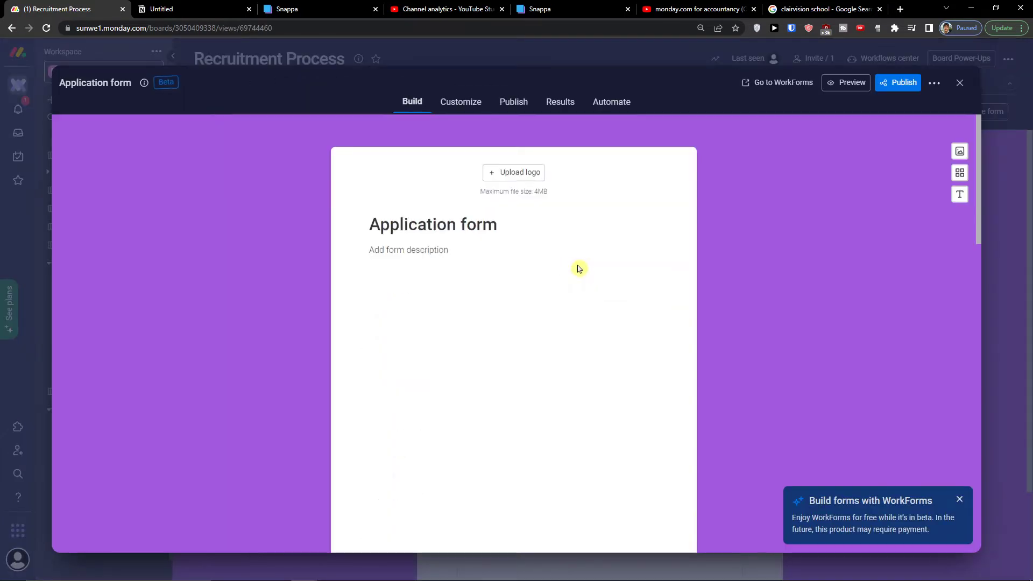
pyautogui.scroll(-5, 517, 375)
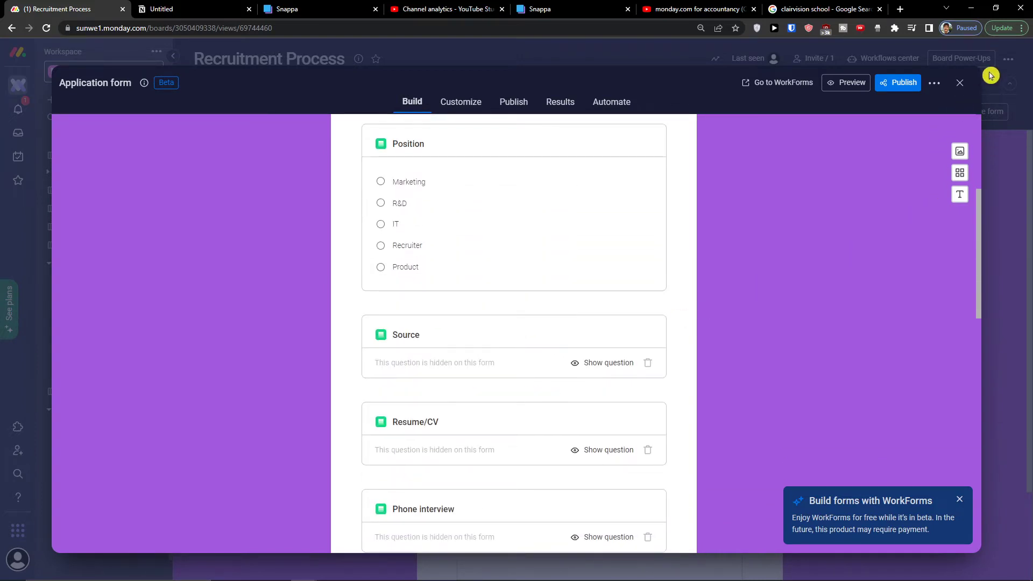
pyautogui.click(960, 83)
pyautogui.click(235, 85)
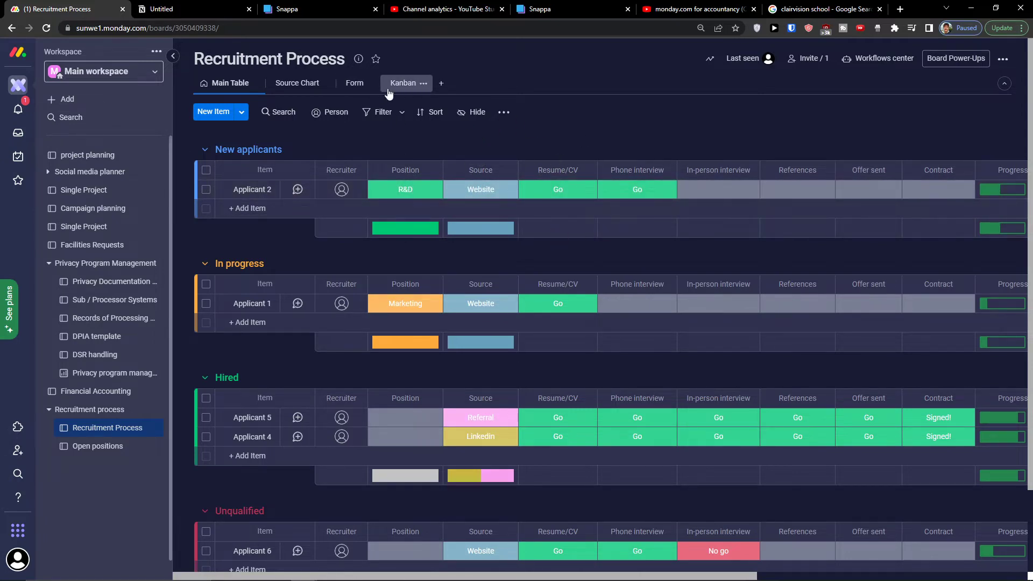
pyautogui.click(403, 82)
# Add a Date question titled "What is date today?" to the application form, directly below the Name question.
pyautogui.click(354, 83)
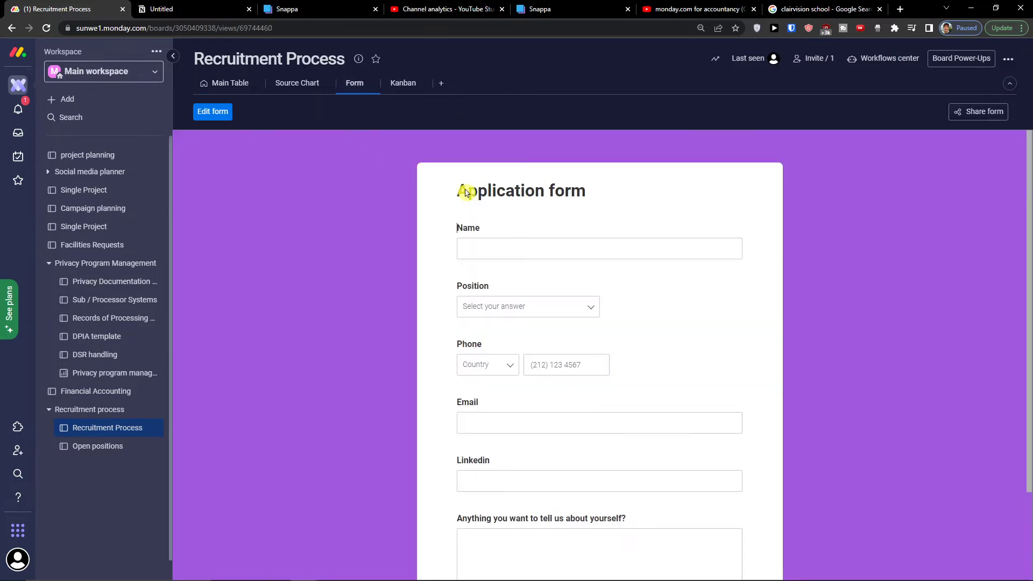
pyautogui.click(223, 111)
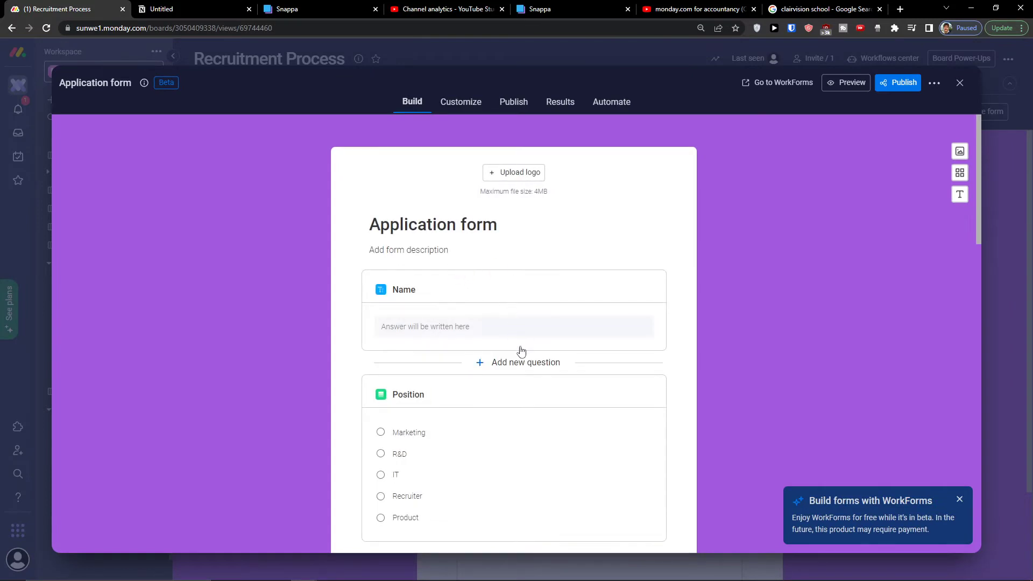
pyautogui.click(522, 361)
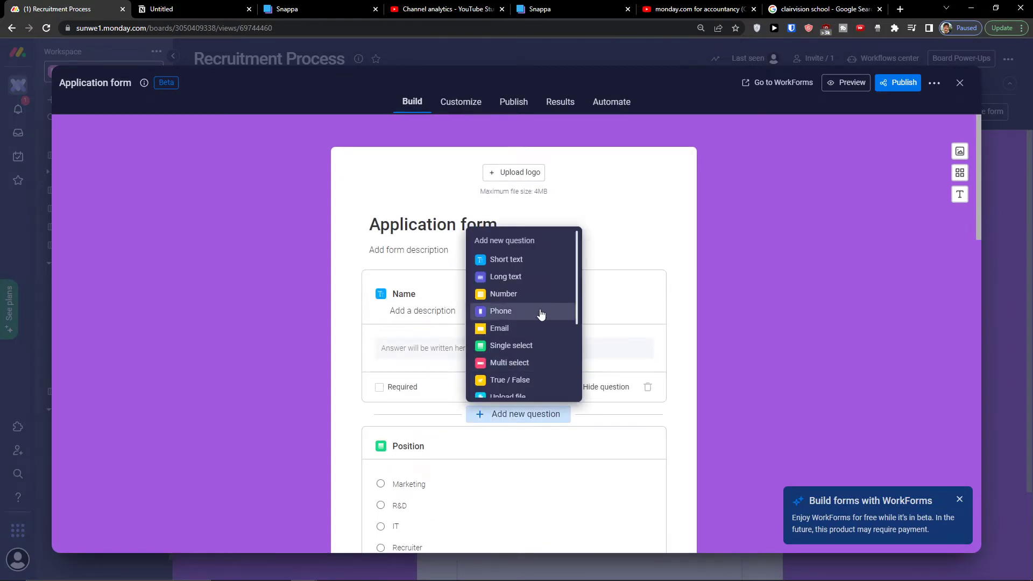
pyautogui.scroll(-3, 516, 303)
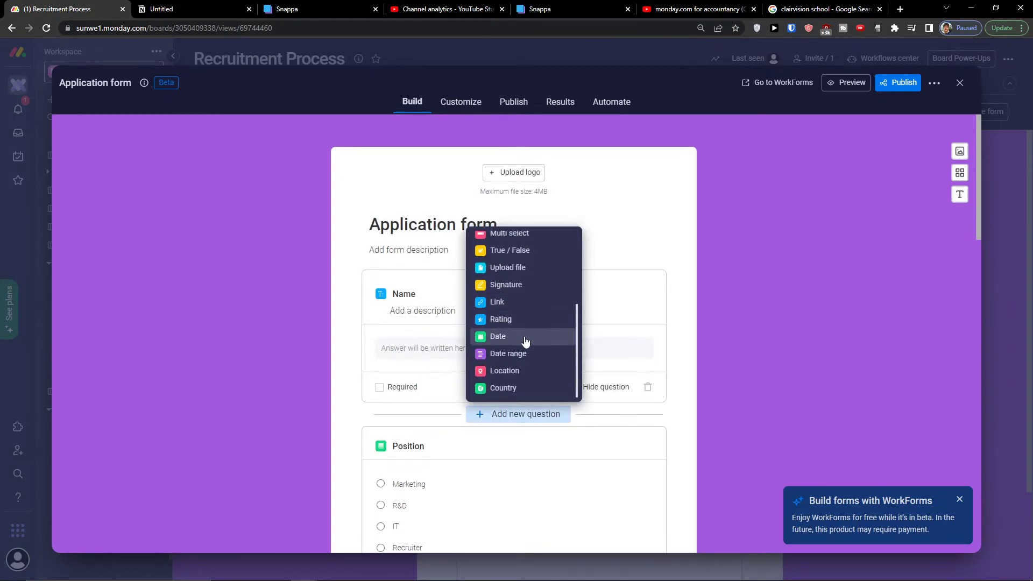
pyautogui.click(505, 341)
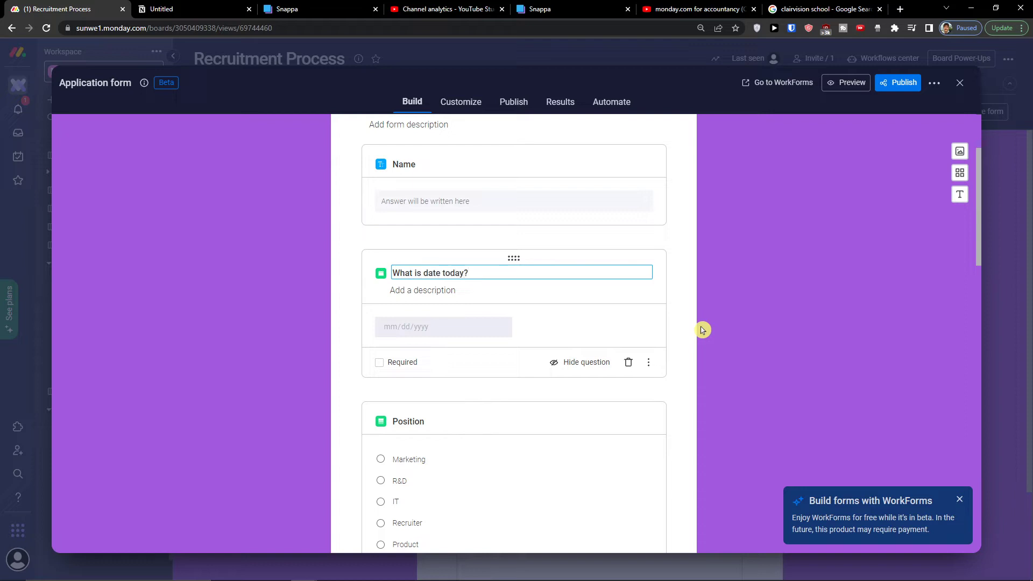
pyautogui.click(722, 334)
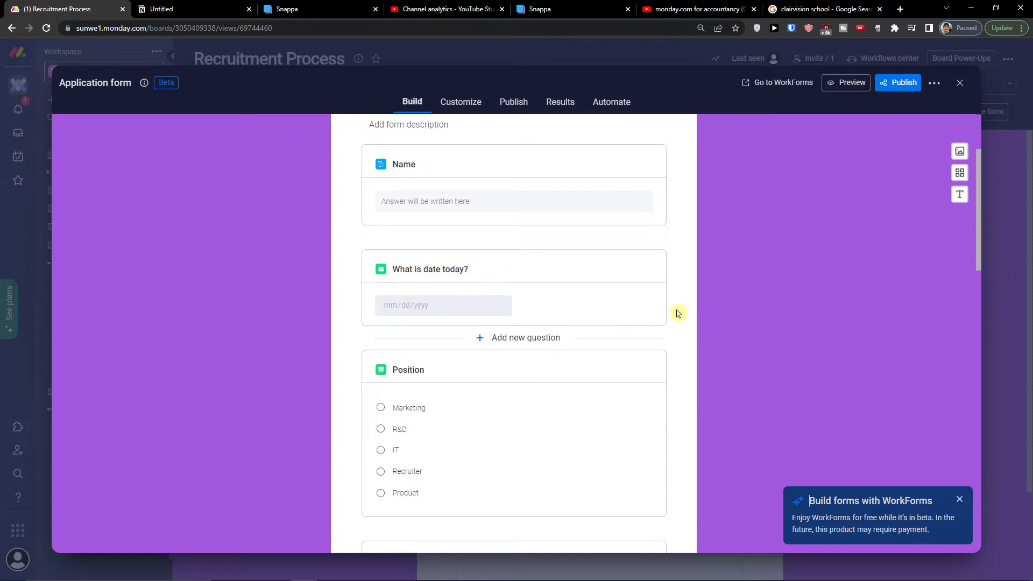
pyautogui.click(959, 83)
# Check the new date column in the Main Table and view the date picker for Applicant 2.
pyautogui.click(228, 82)
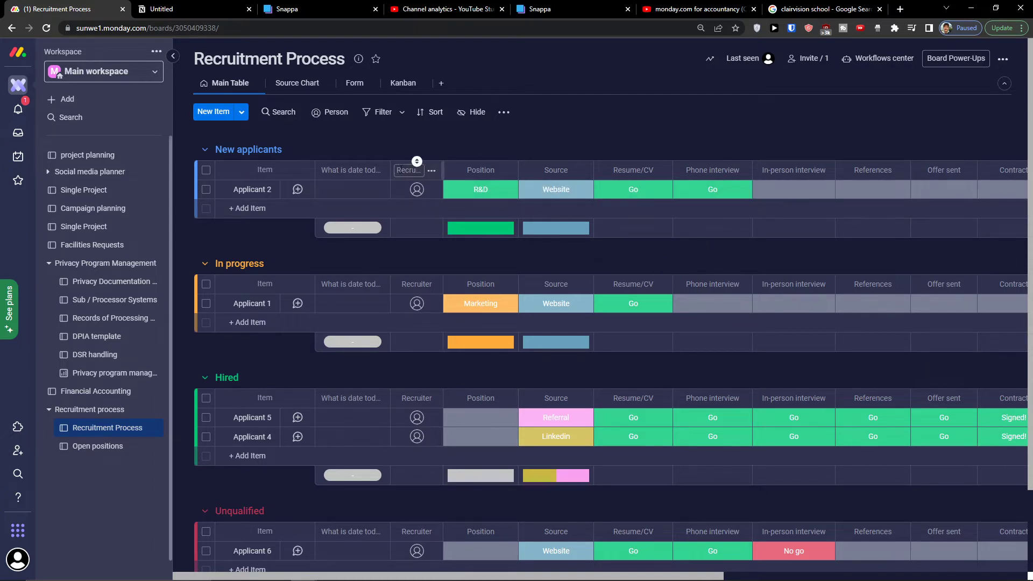
pyautogui.click(360, 184)
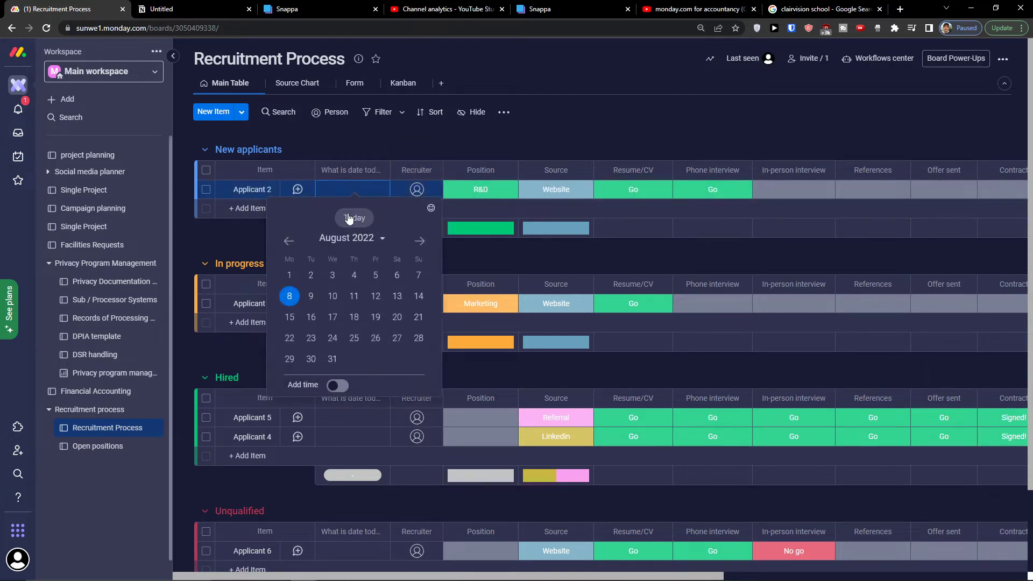
pyautogui.moveTo(489, 237)
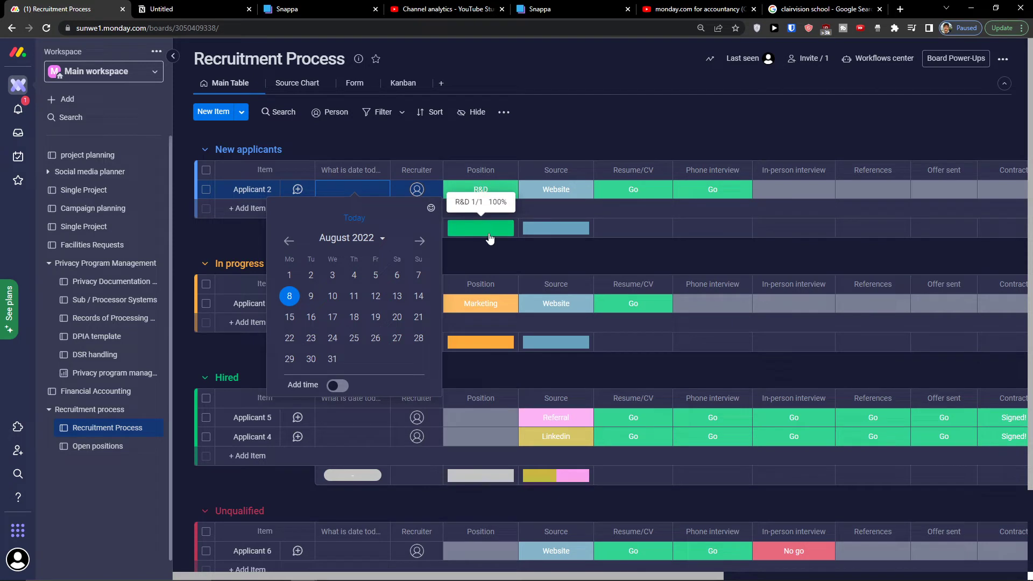
pyautogui.click(387, 140)
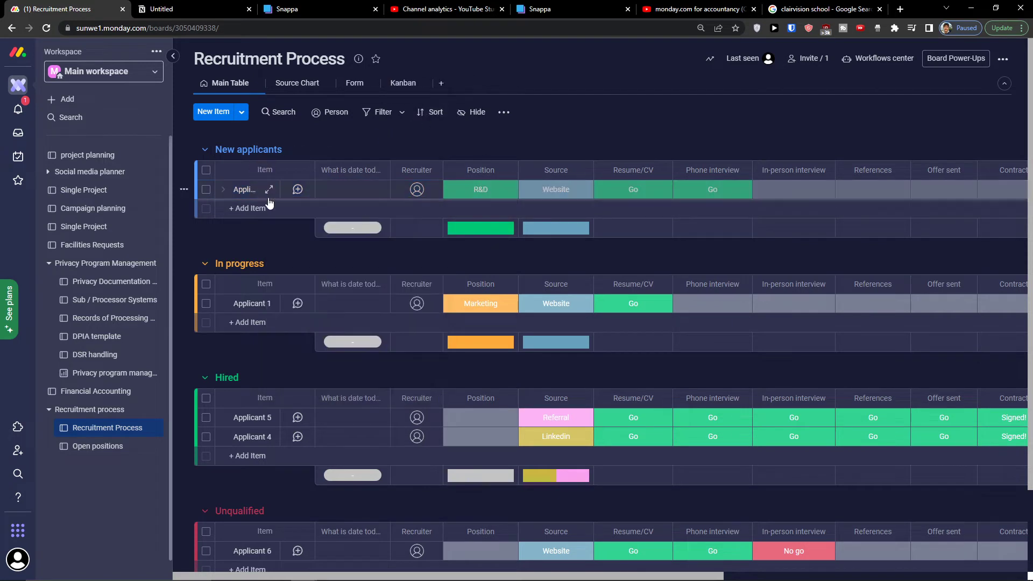
pyautogui.scroll(-2, 401, 261)
pyautogui.scroll(2, 353, 249)
# Check the new date question in the board's application form.
pyautogui.click(355, 83)
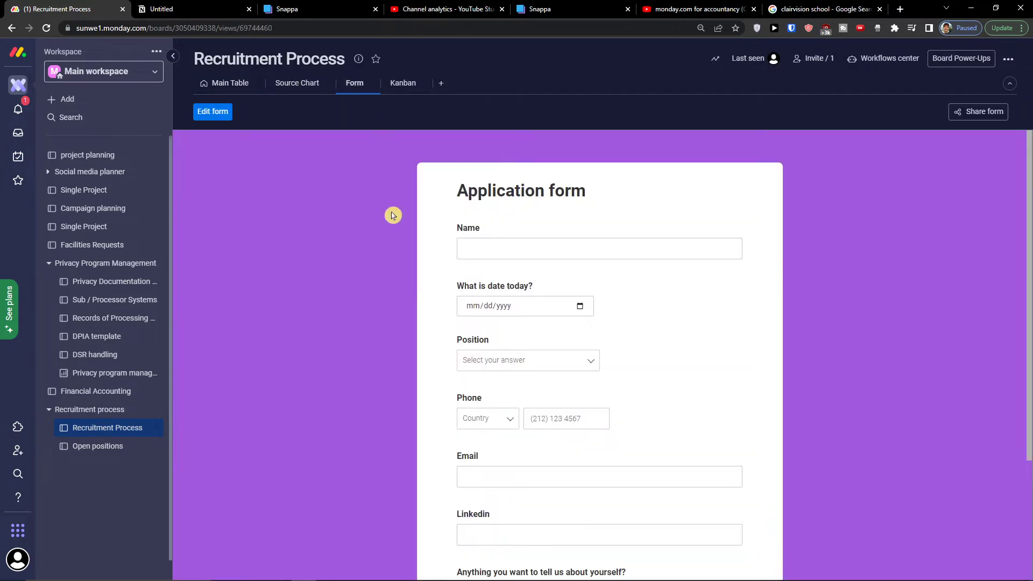
pyautogui.scroll(-2, 403, 305)
pyautogui.scroll(2, 405, 305)
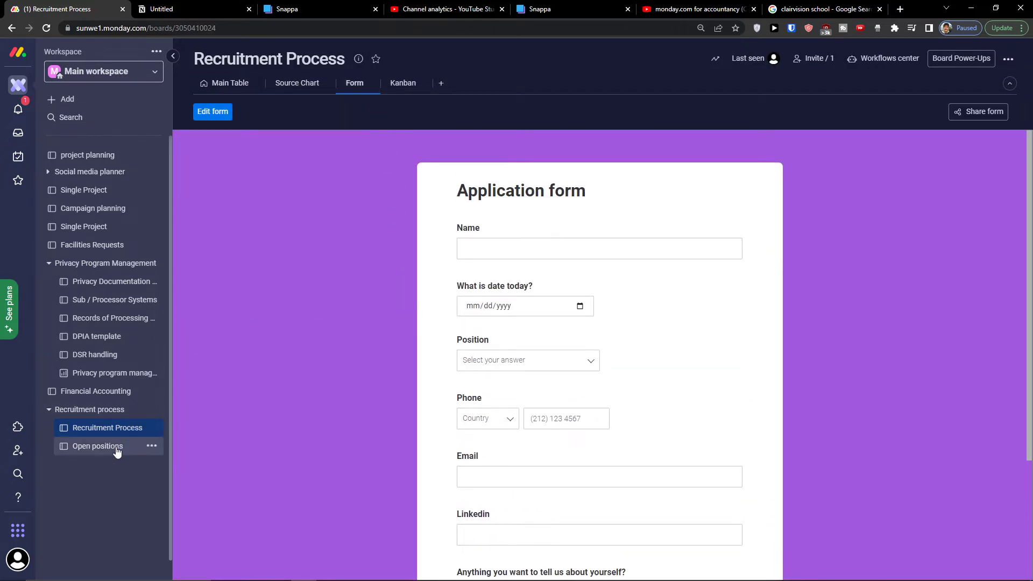
# Examine the Open positions board's table and the fields of its New Position Request form.
pyautogui.click(116, 446)
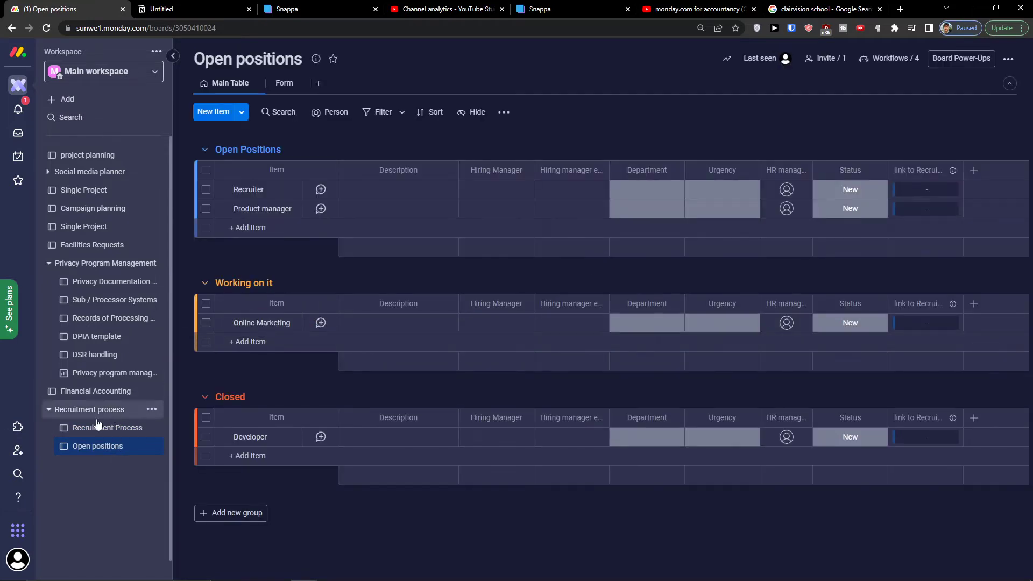
pyautogui.click(93, 434)
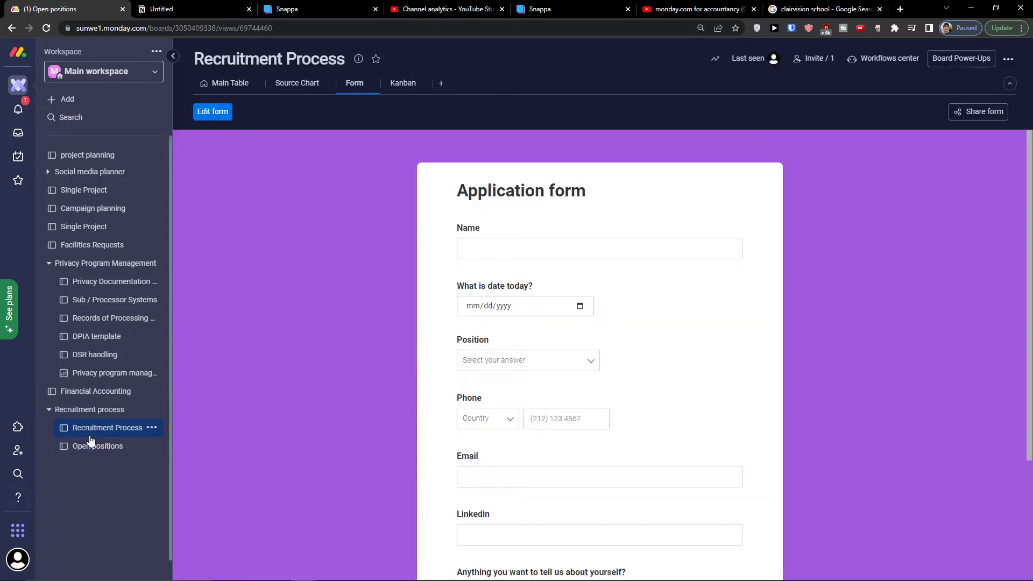
pyautogui.click(97, 449)
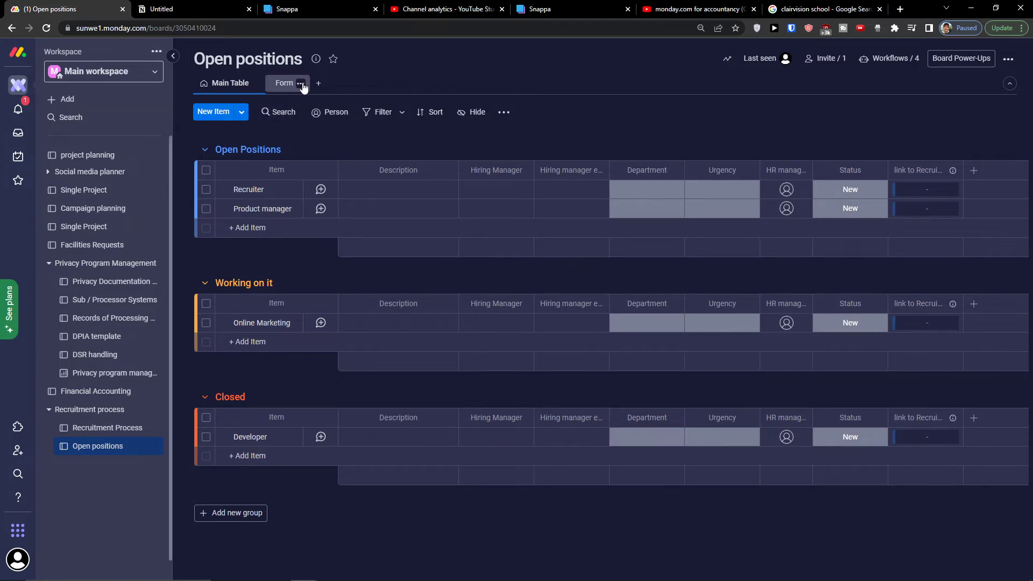
pyautogui.click(285, 85)
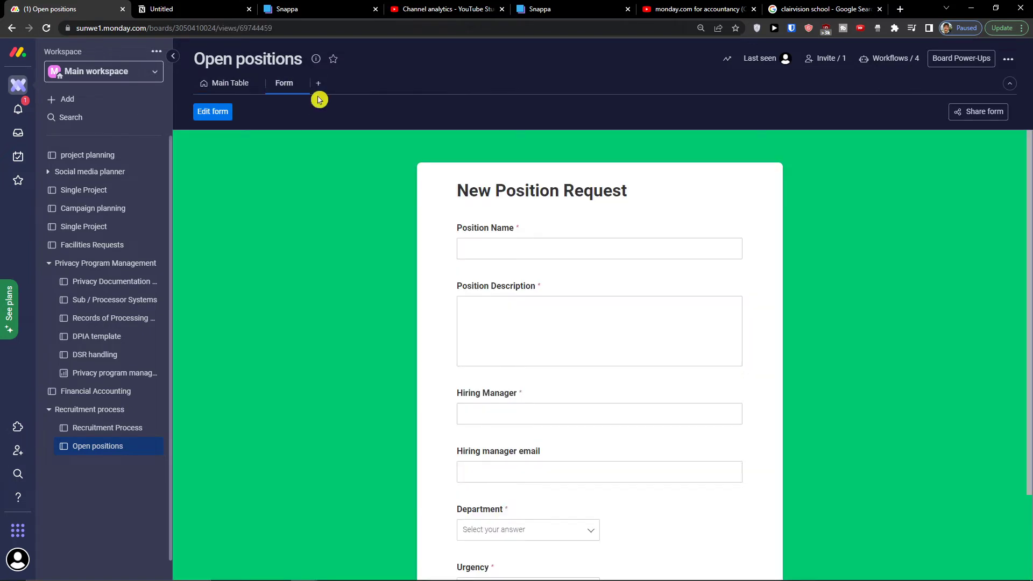
pyautogui.scroll(-3, 528, 224)
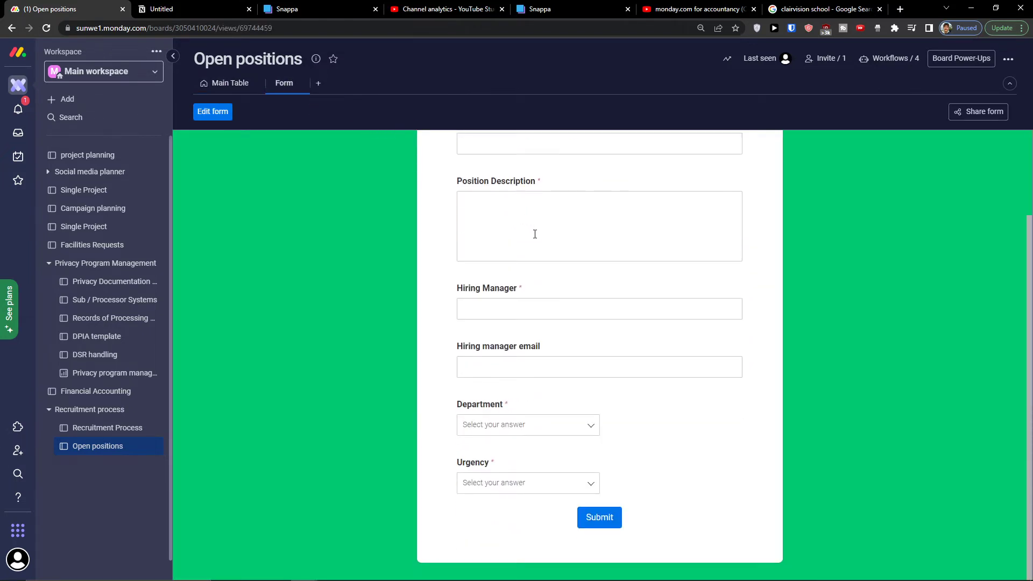
# Check the hiring manager fields in the Open positions form and the board's Main Table, and return to the Recruitment Process board.
pyautogui.click(535, 317)
pyautogui.click(536, 375)
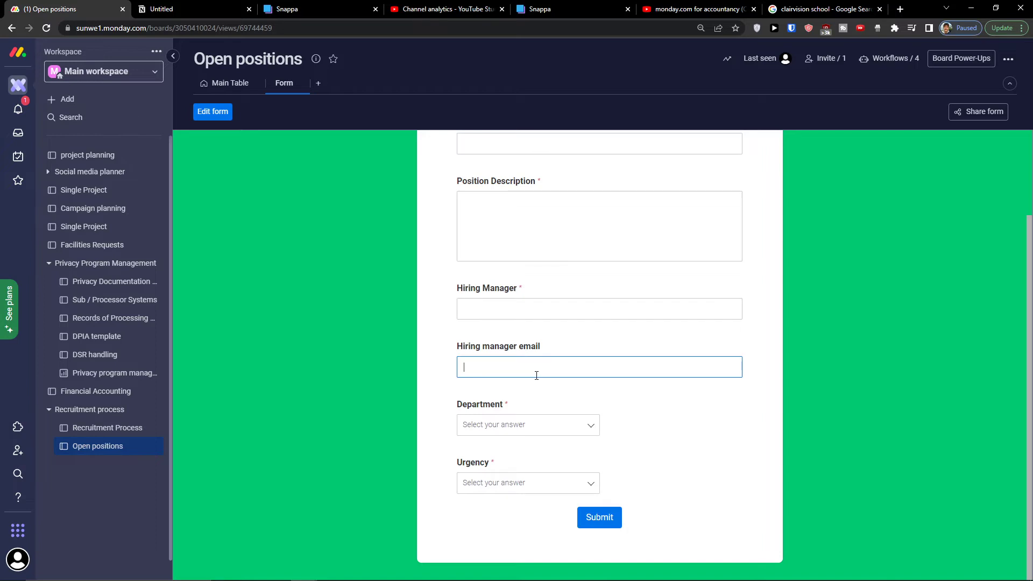
pyautogui.click(228, 86)
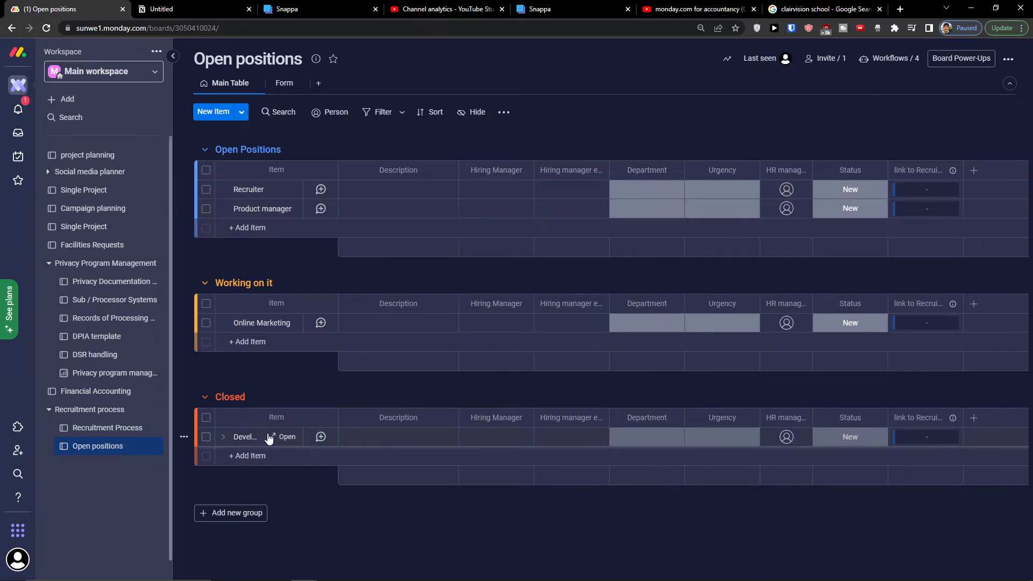
pyautogui.click(84, 428)
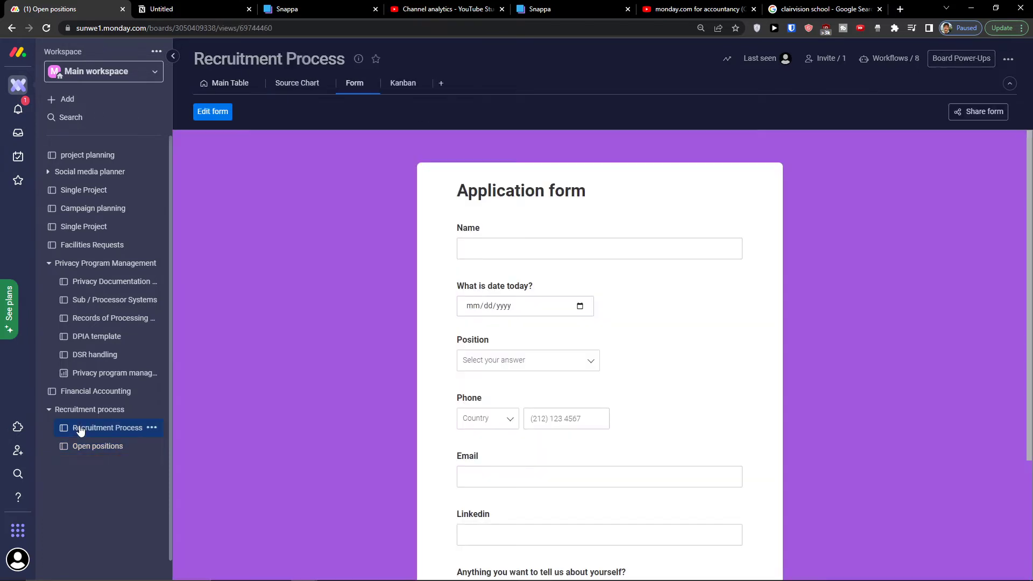
# Add the Recruitment and onboarding template from the HR category of the template center to the workspace.
pyautogui.click(95, 103)
pyautogui.click(225, 156)
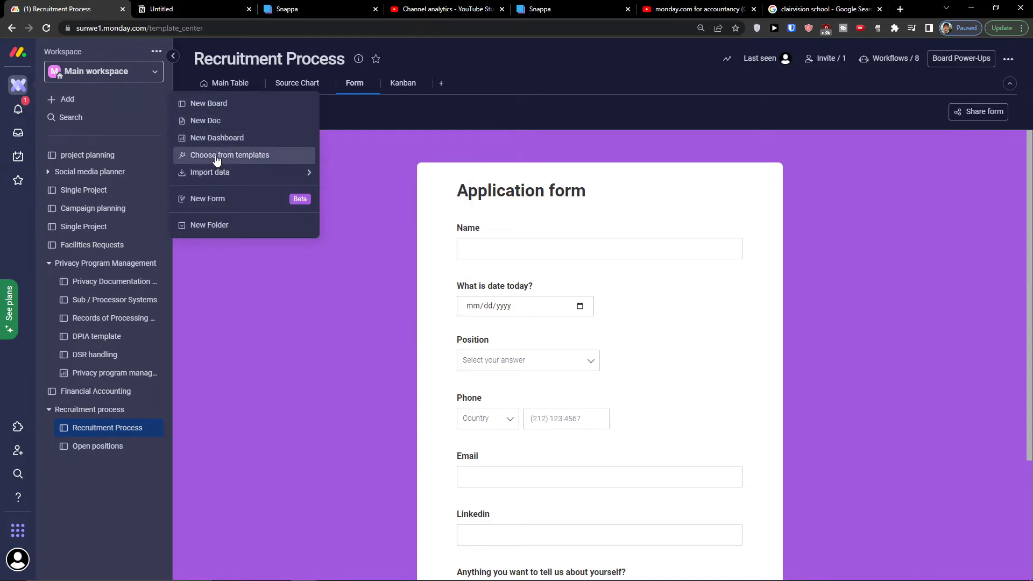
pyautogui.click(93, 396)
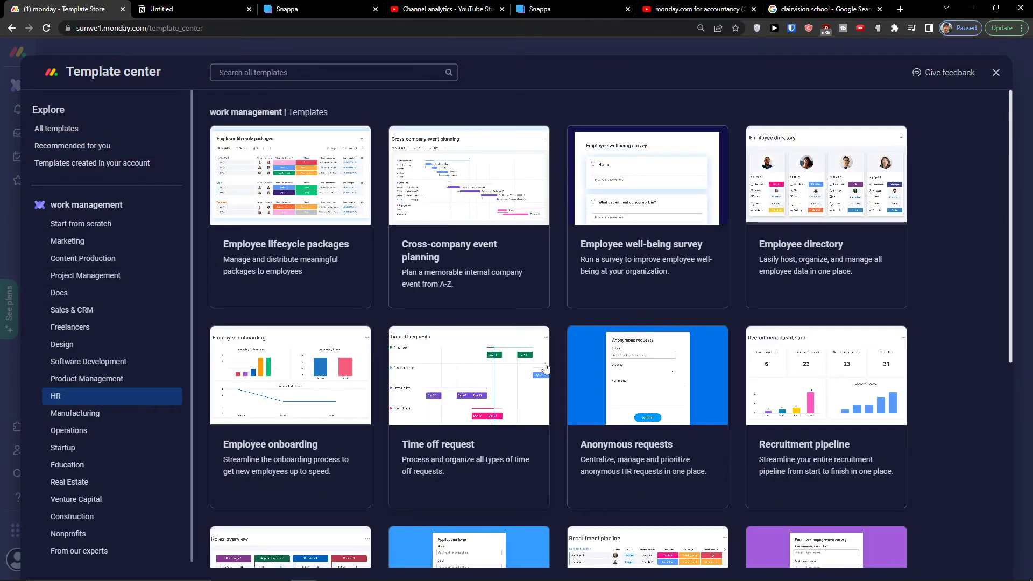
pyautogui.scroll(-6, 535, 362)
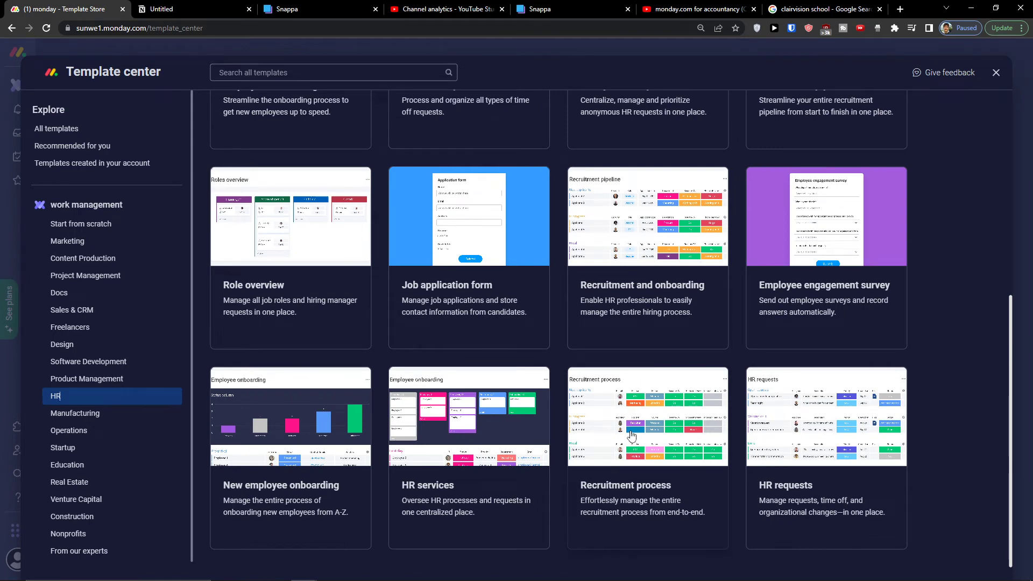
pyautogui.scroll(2, 632, 436)
pyautogui.click(622, 320)
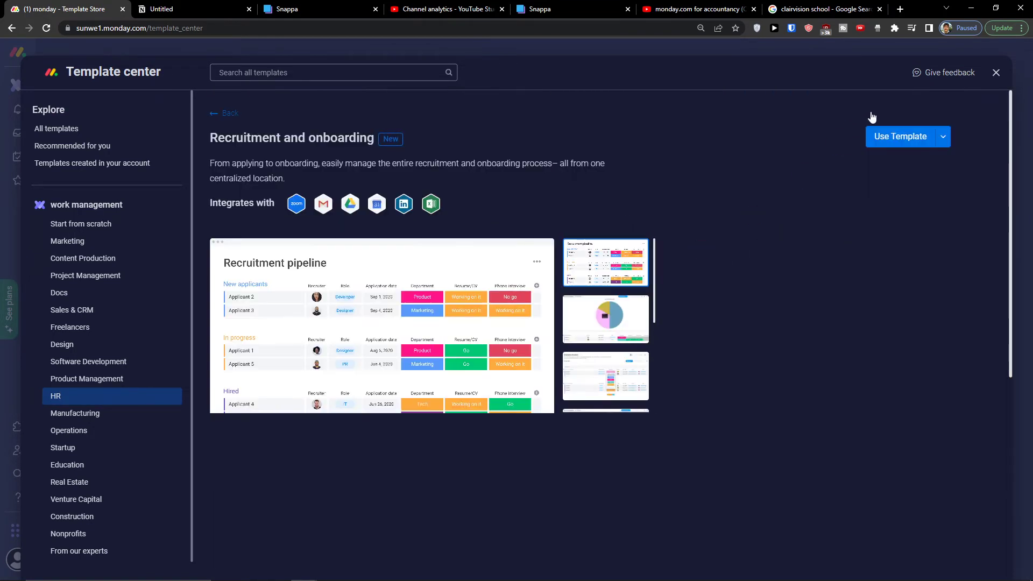
pyautogui.click(870, 130)
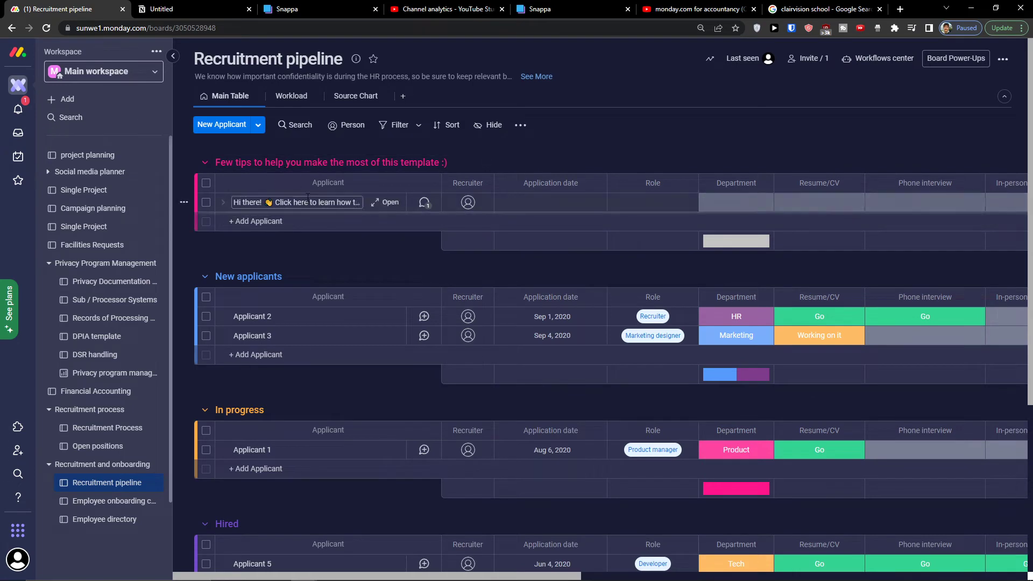
# Examine the applicant groups and columns in the Recruitment pipeline board's Main Table.
pyautogui.scroll(-5, 311, 277)
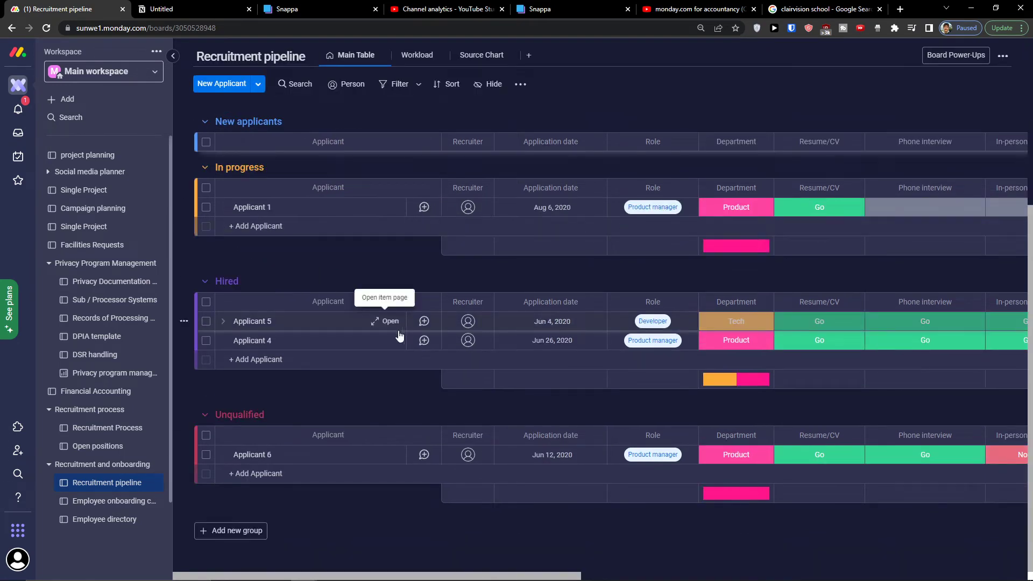
pyautogui.scroll(5, 376, 330)
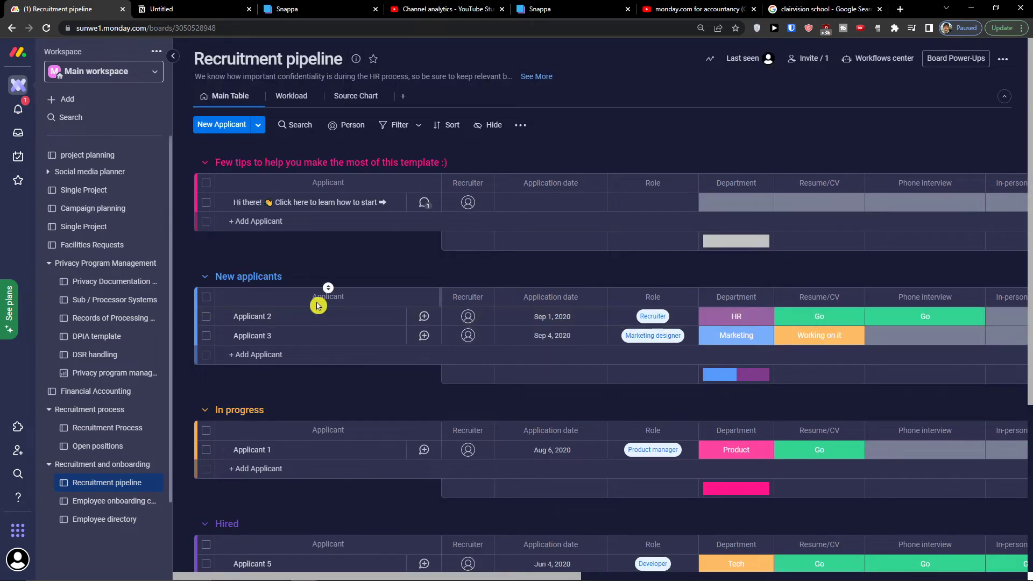
pyautogui.scroll(-3, 320, 414)
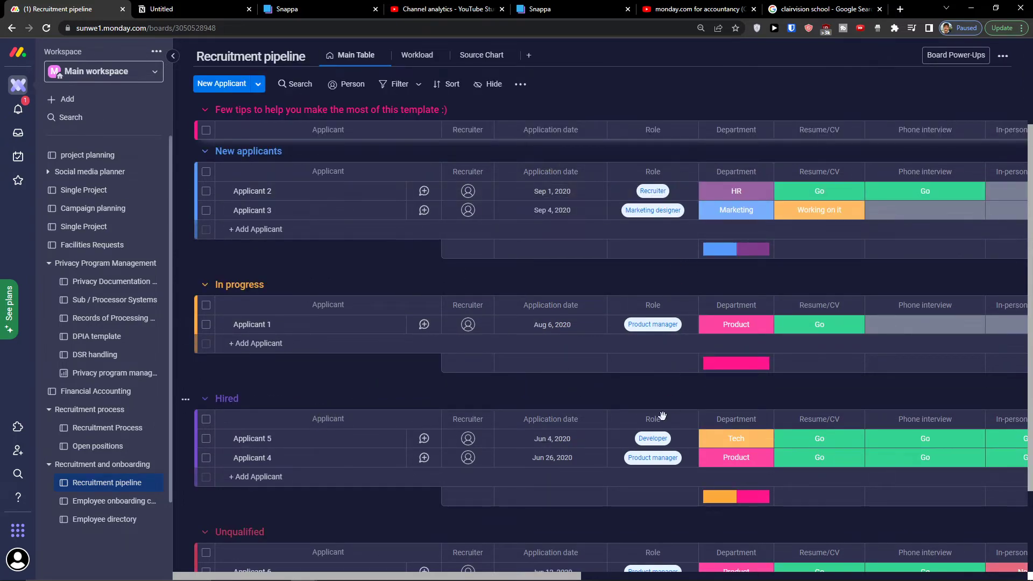
pyautogui.scroll(3, 503, 448)
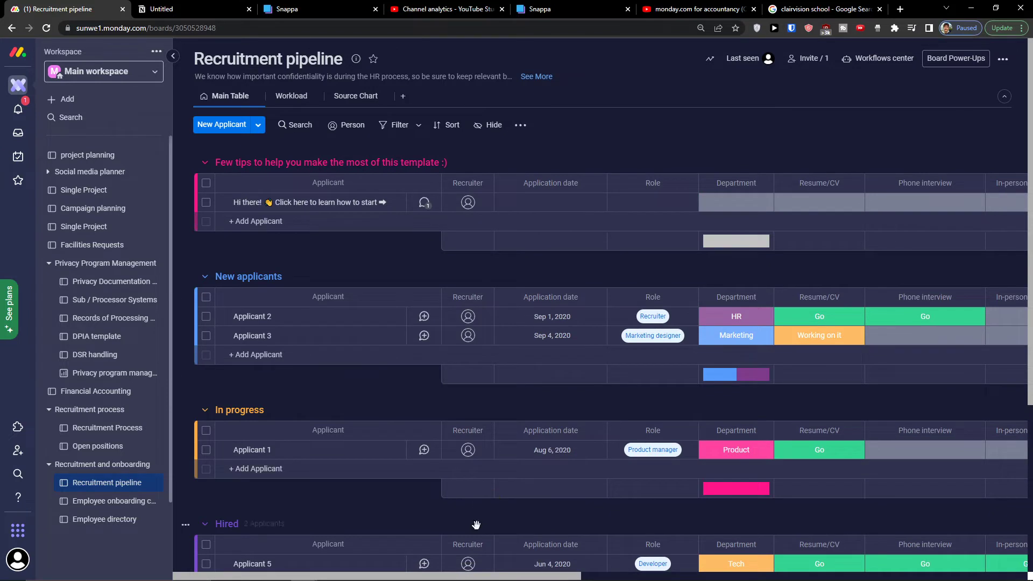
pyautogui.moveTo(479, 576); pyautogui.dragTo(521, 565)
pyautogui.scroll(-3, 482, 514)
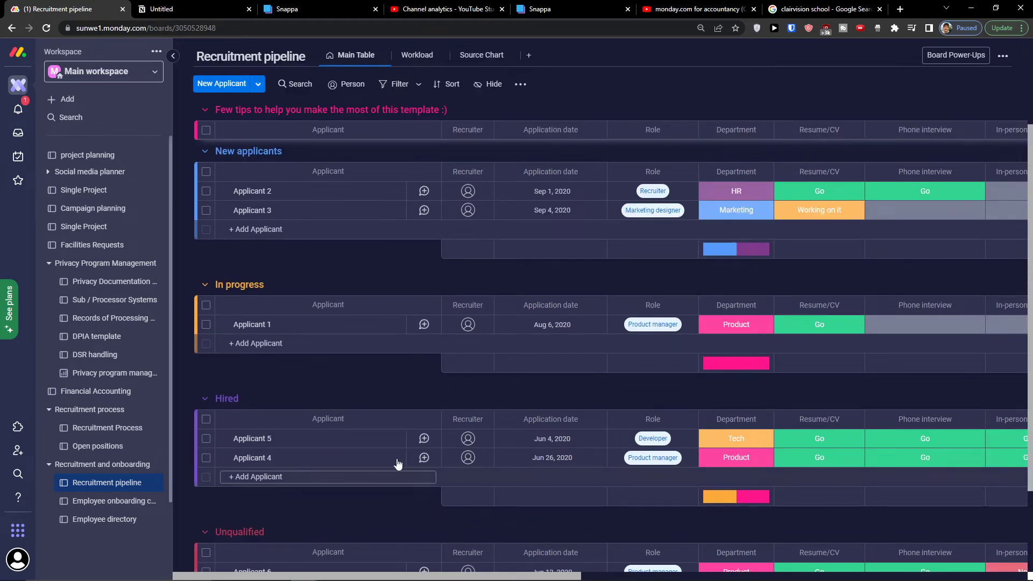
pyautogui.scroll(-2, 392, 446)
pyautogui.scroll(5, 389, 446)
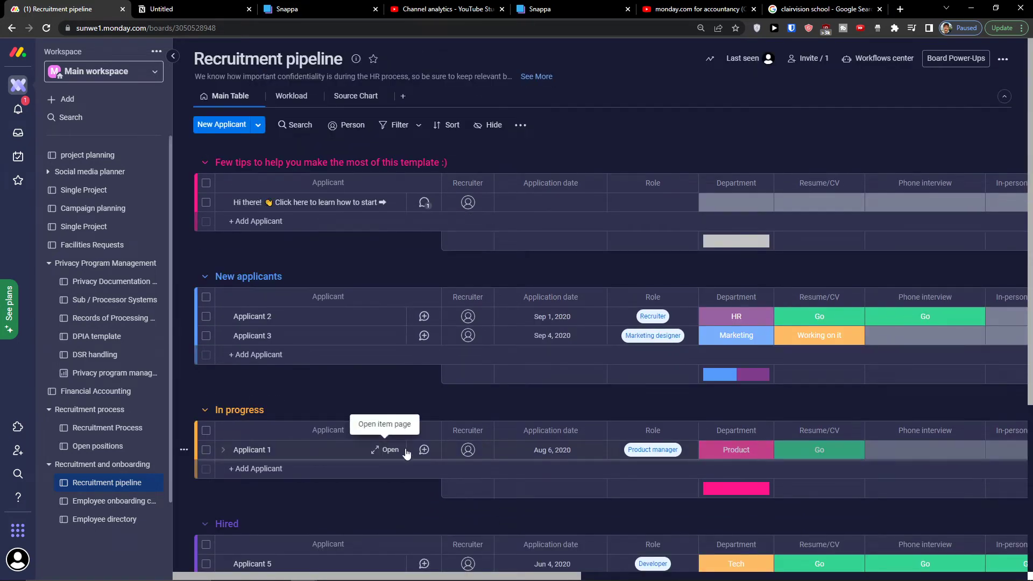
# View the Recruitment pipeline board's Workload and Source Chart views, and return to its Main Table.
pyautogui.click(293, 97)
pyautogui.click(373, 98)
pyautogui.click(223, 96)
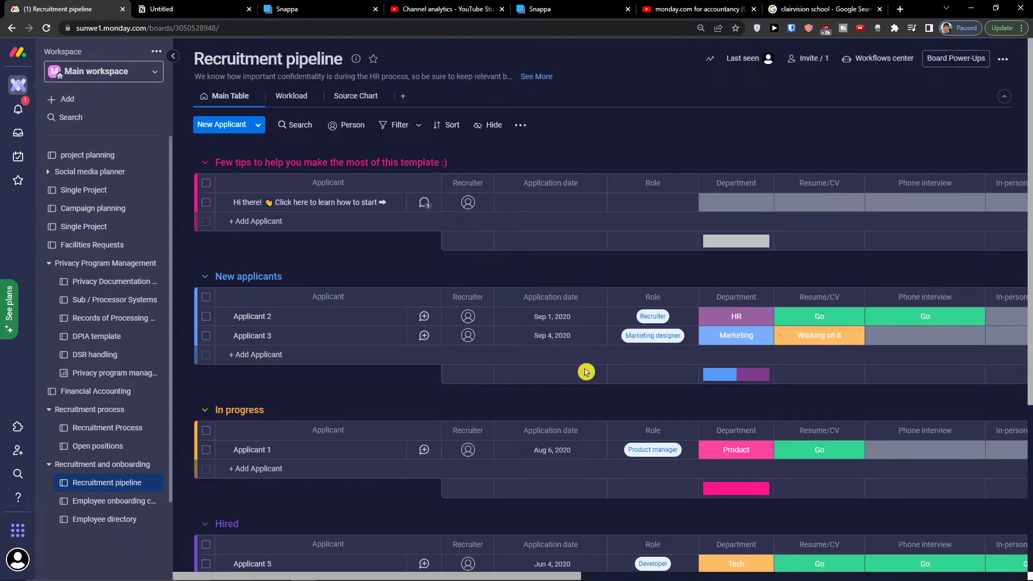
pyautogui.scroll(-5, 563, 387)
pyautogui.scroll(5, 465, 407)
# Open the Employee onboarding checklist board and examine its Work setup, People to meet and Company materials groups.
pyautogui.click(76, 502)
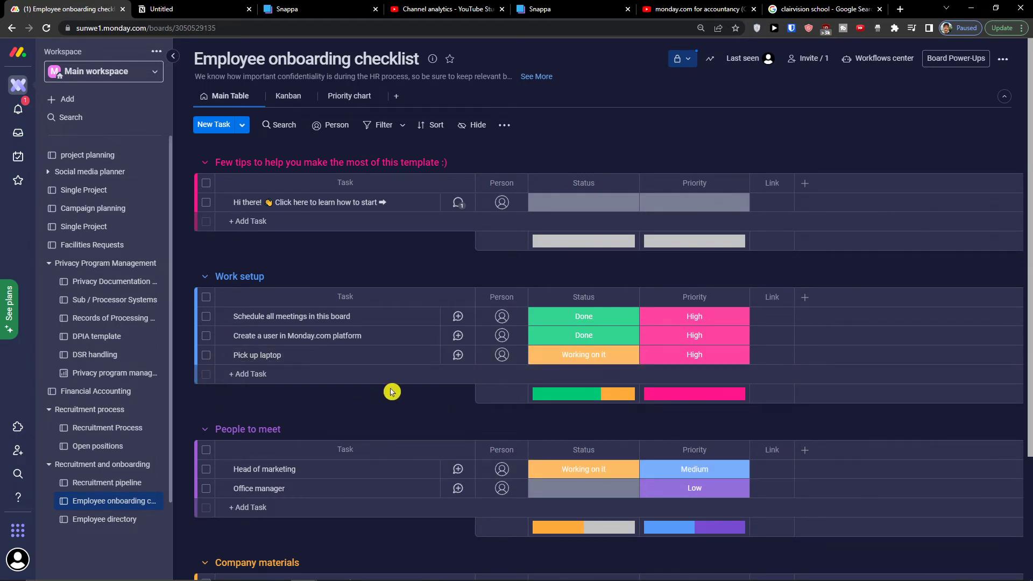
pyautogui.scroll(-2, 391, 392)
pyautogui.scroll(2, 362, 380)
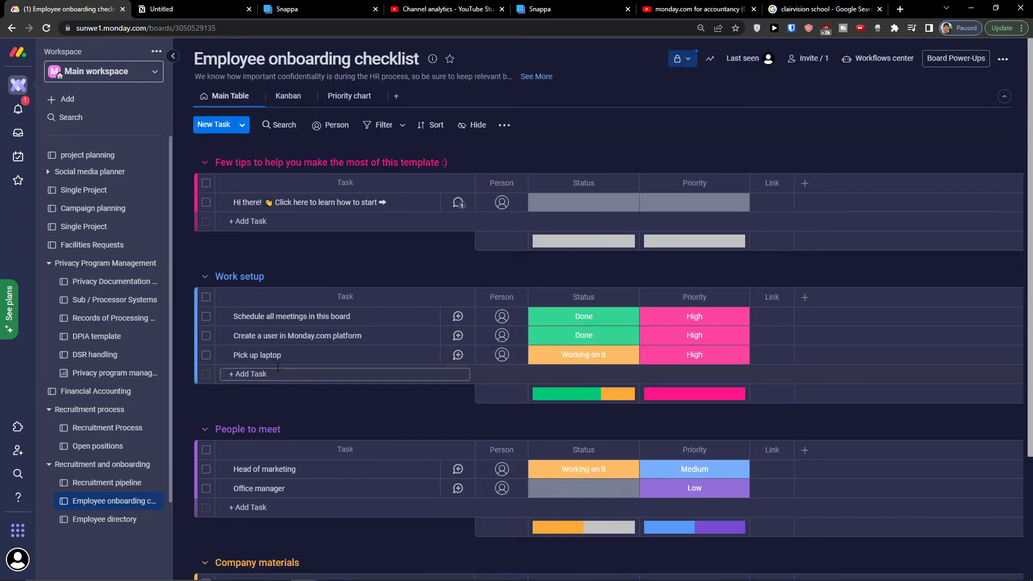
pyautogui.scroll(-2, 346, 369)
pyautogui.scroll(-2, 312, 417)
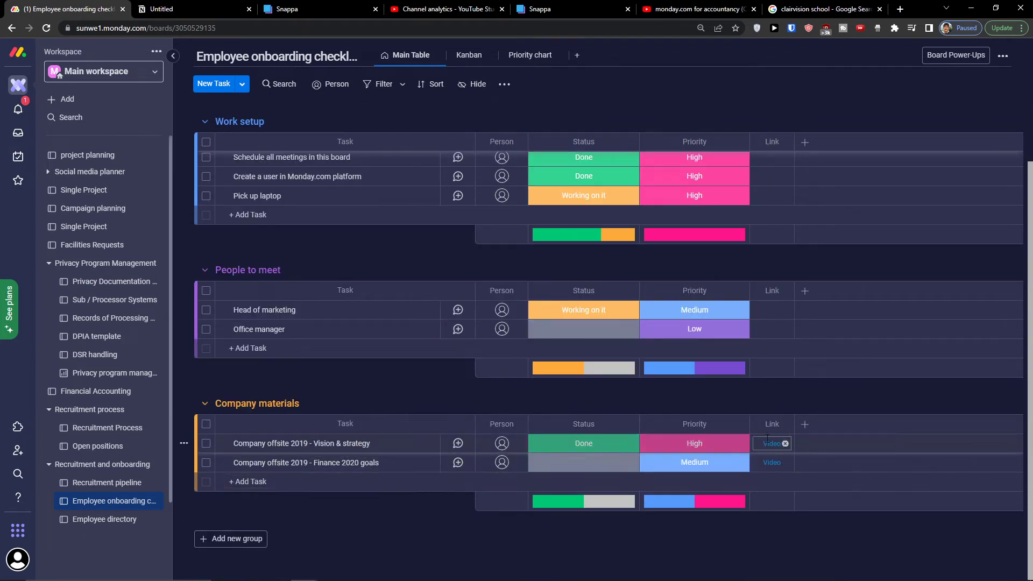
pyautogui.scroll(3, 764, 438)
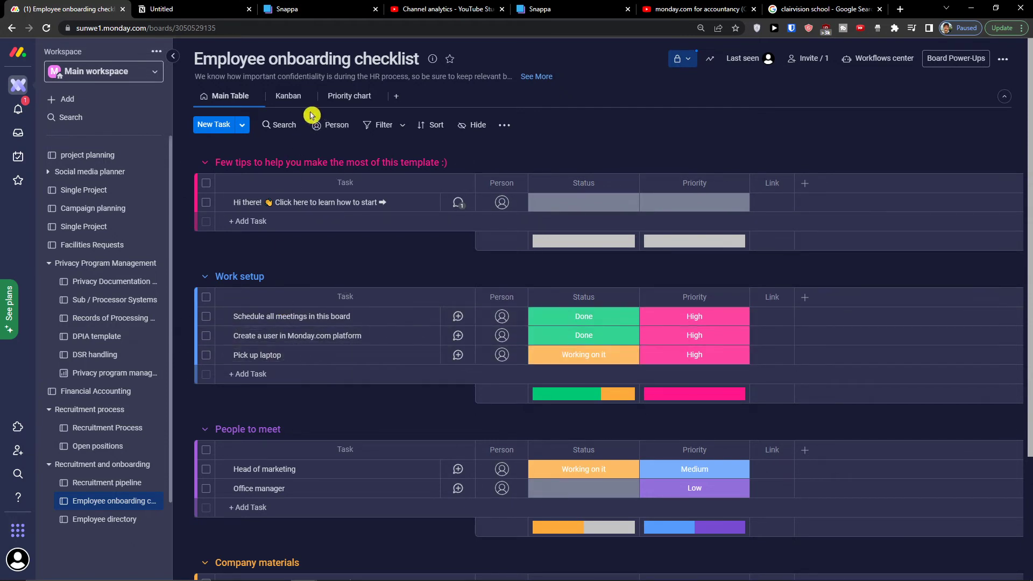
# Compare the onboarding checklist's Kanban view with its Main Table.
pyautogui.click(289, 95)
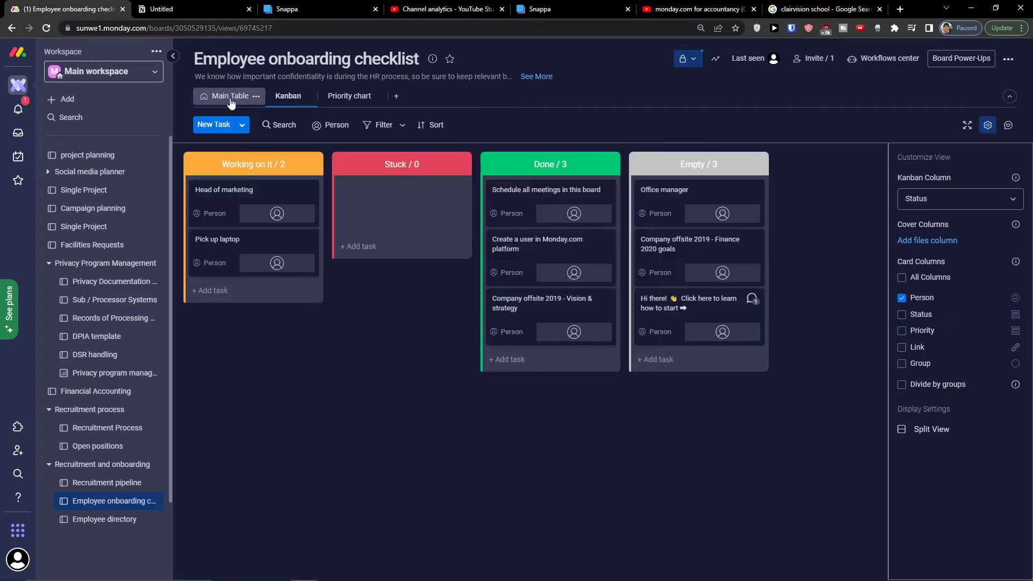
pyautogui.click(231, 98)
pyautogui.rightClick(289, 97)
pyautogui.click(288, 97)
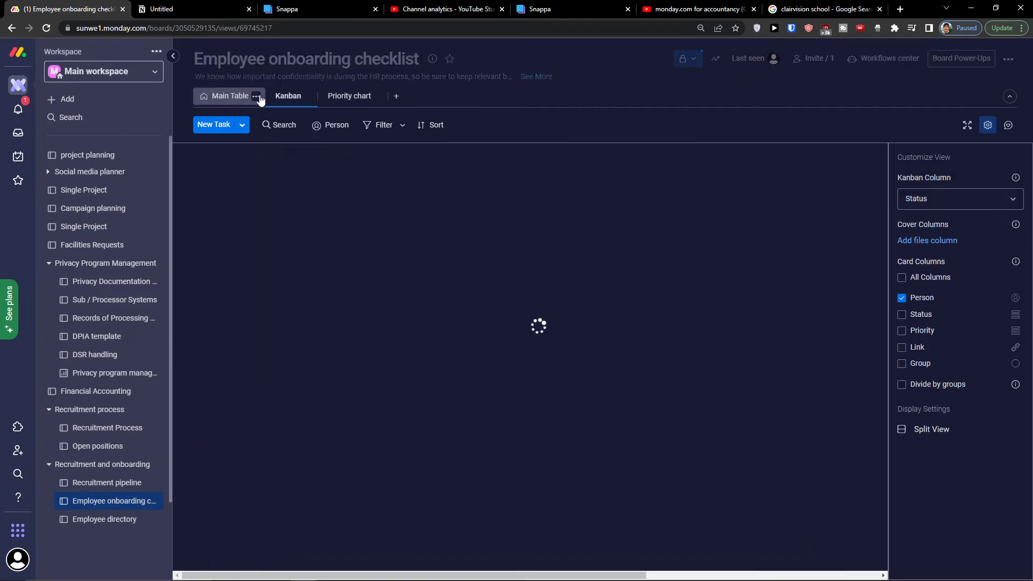
pyautogui.click(226, 96)
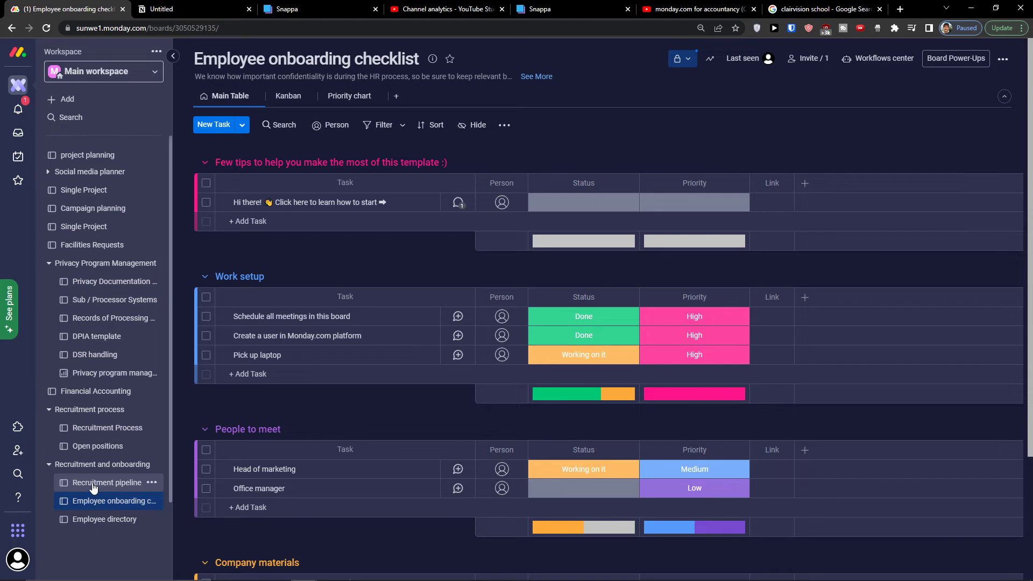
# Read the full welcome update on the onboarding checklist's tips item, and close it to look over the table.
pyautogui.click(385, 202)
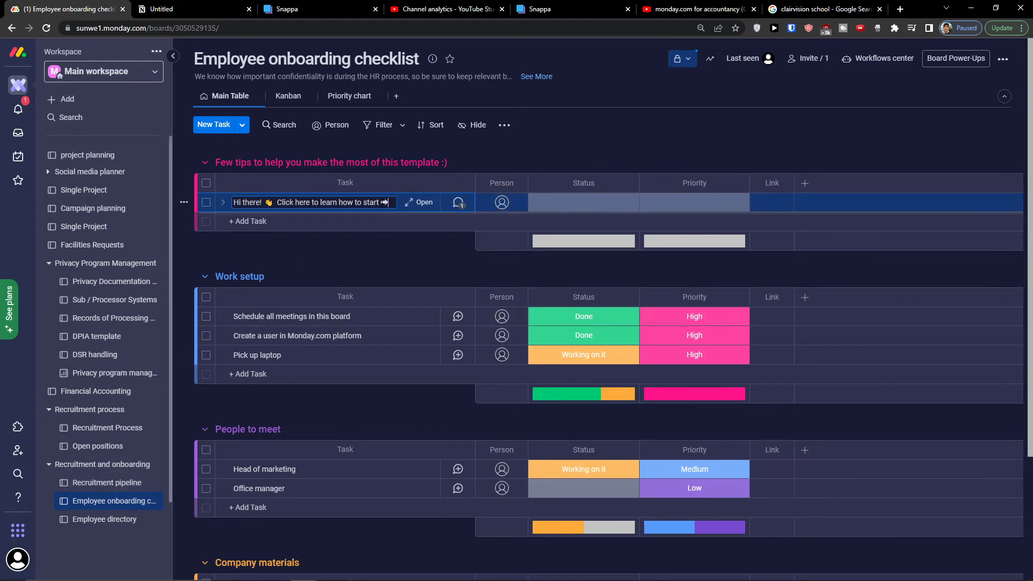
pyautogui.click(454, 204)
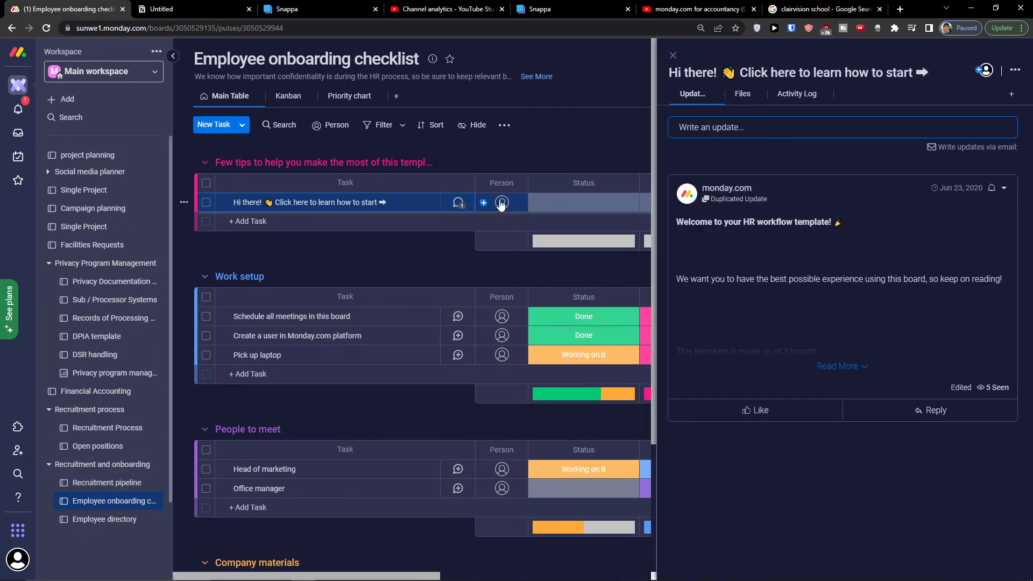
pyautogui.click(861, 366)
pyautogui.scroll(-5, 855, 367)
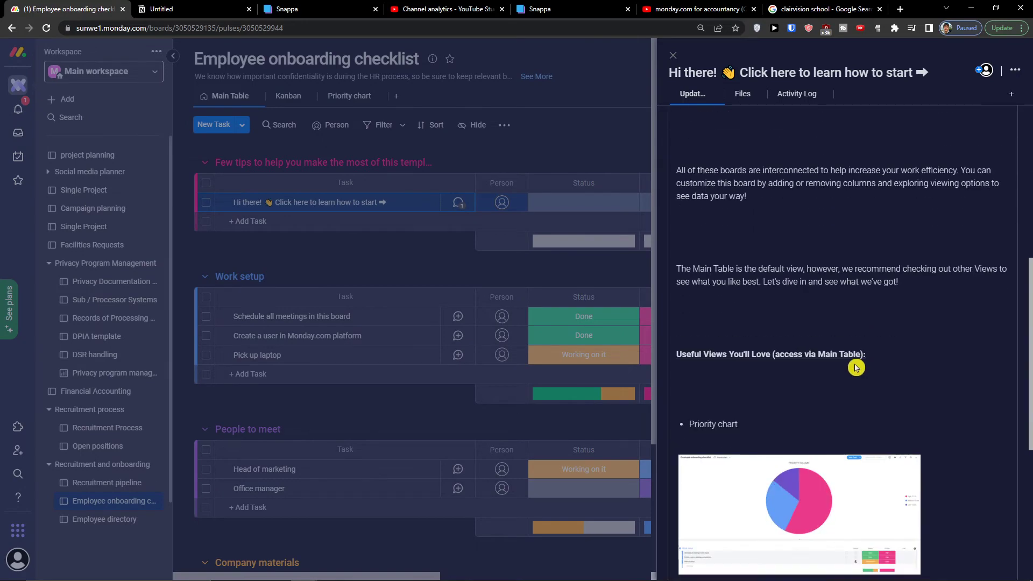
pyautogui.scroll(-5, 856, 368)
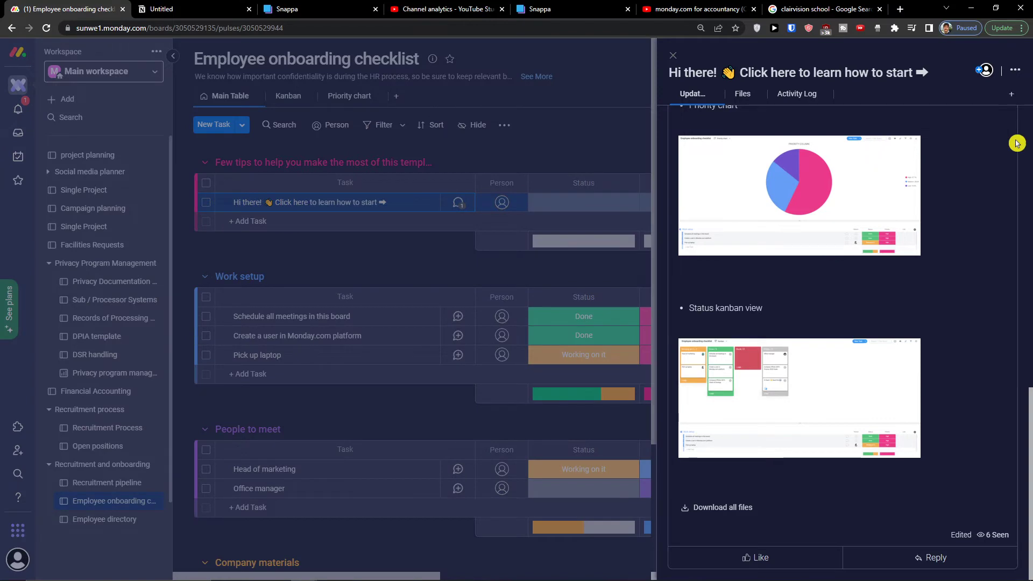
pyautogui.click(672, 55)
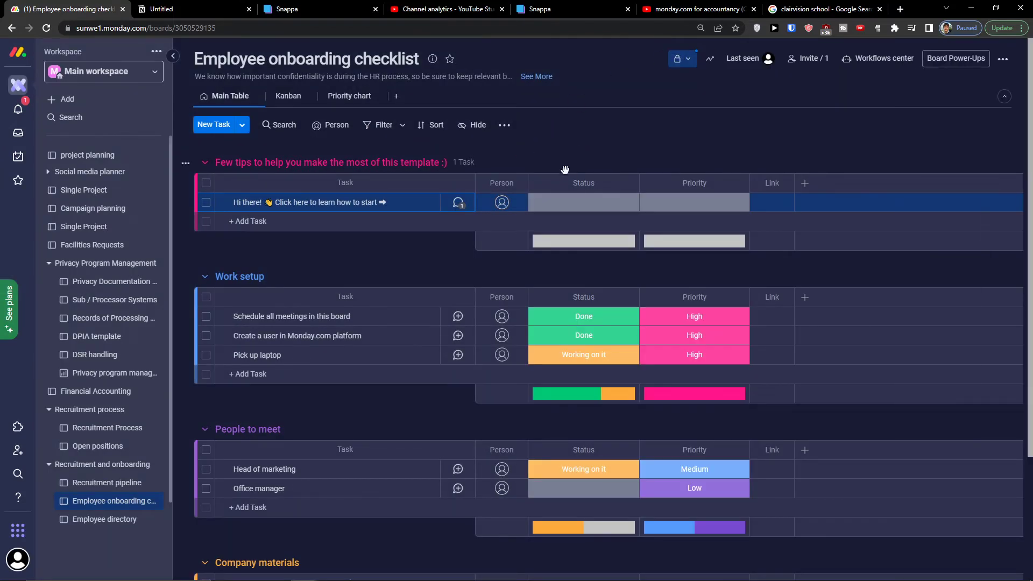
pyautogui.scroll(-3, 417, 208)
pyautogui.scroll(3, 303, 250)
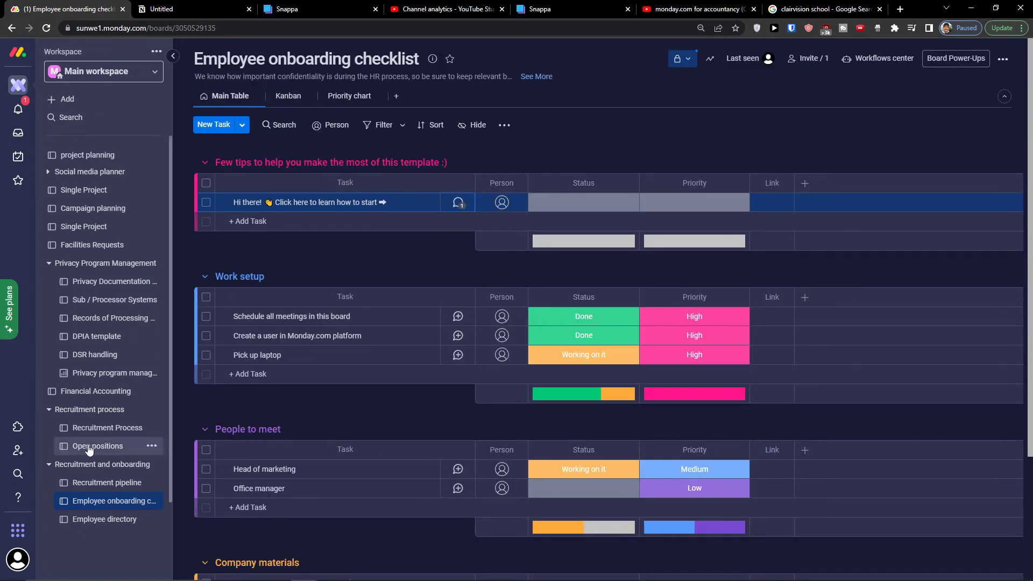
# Open the Employee directory board and examine its current and past employee groups and their columns.
pyautogui.click(94, 519)
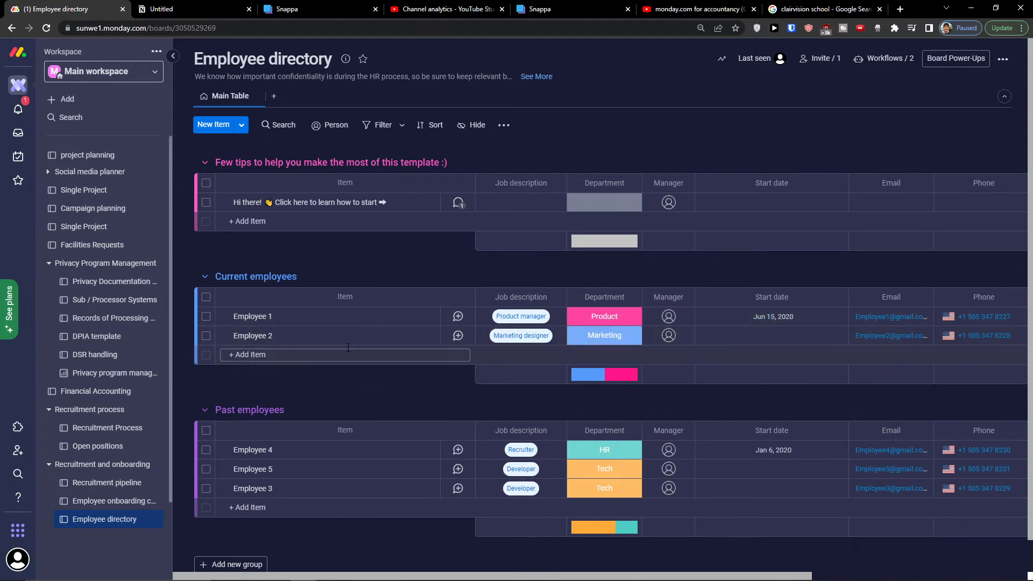
pyautogui.scroll(-1, 357, 385)
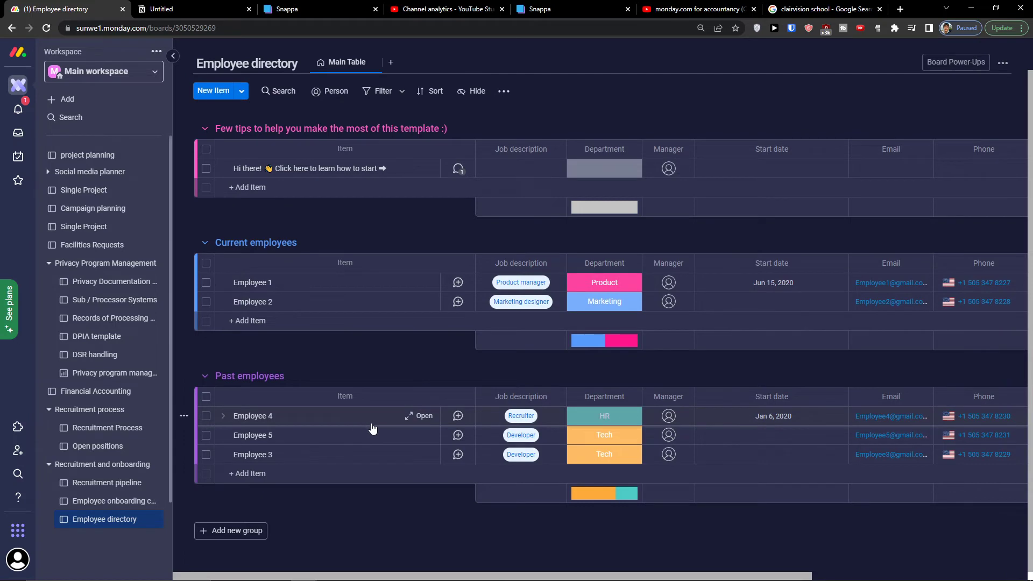
pyautogui.scroll(1, 417, 454)
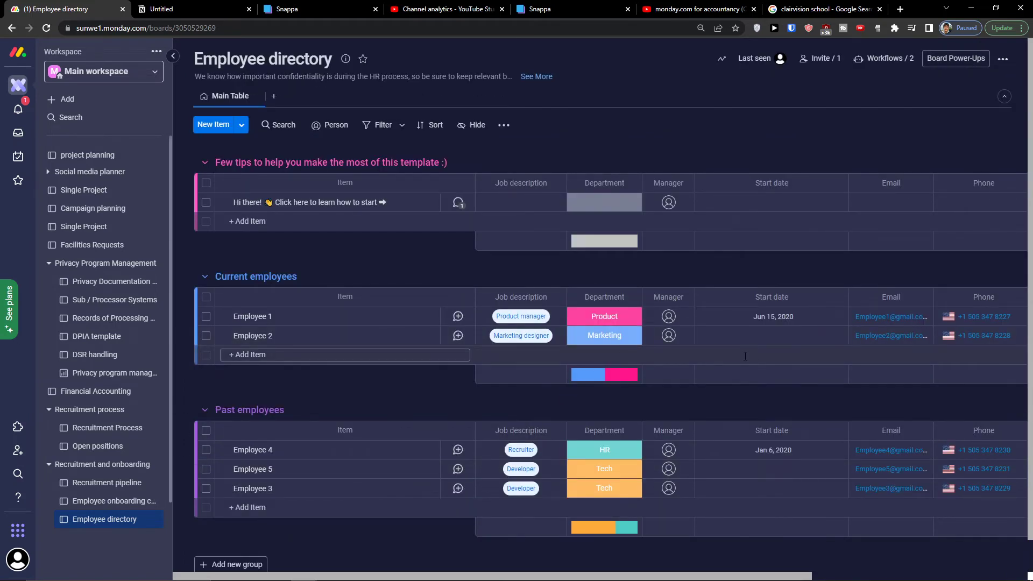
pyautogui.moveTo(720, 579)
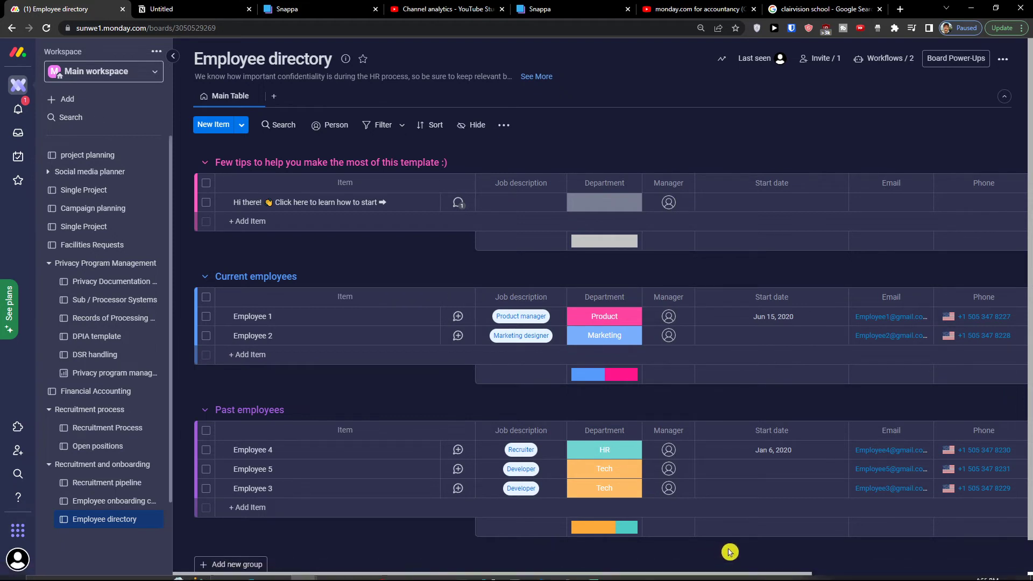
pyautogui.moveTo(695, 575); pyautogui.dragTo(656, 574)
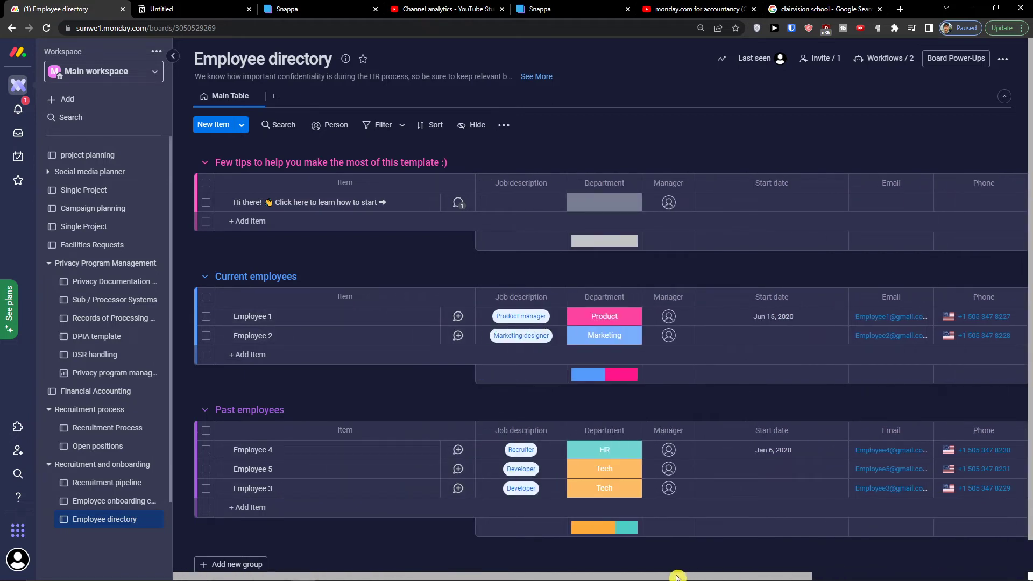
# Revisit the Recruitment pipeline board and the Employee onboarding checklist board.
pyautogui.click(73, 485)
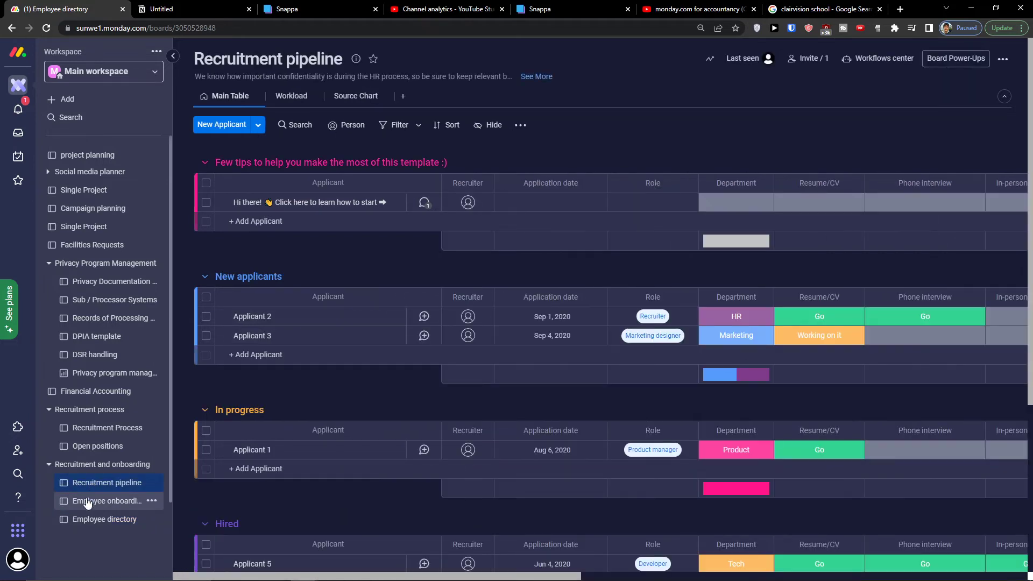
pyautogui.click(86, 502)
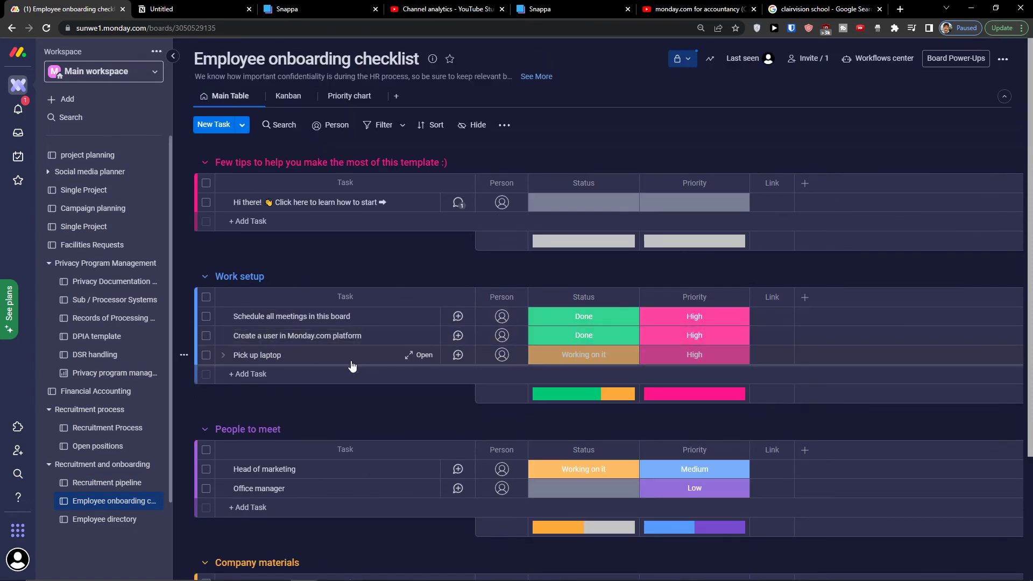
# Look over the onboarding checklist's task groups from the template tips down to Company materials.
pyautogui.scroll(-3, 344, 361)
pyautogui.scroll(3, 371, 345)
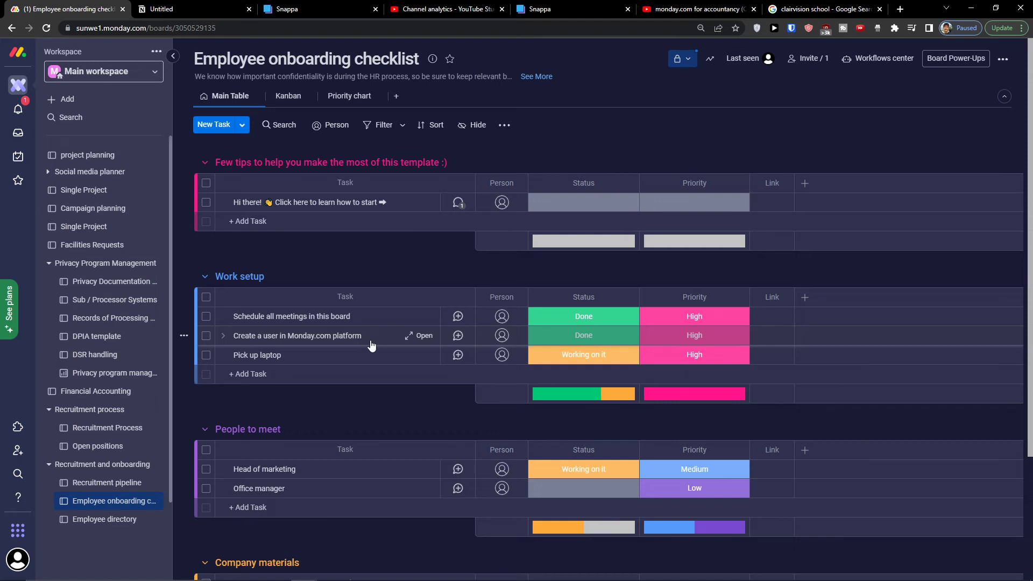
pyautogui.scroll(-2, 371, 345)
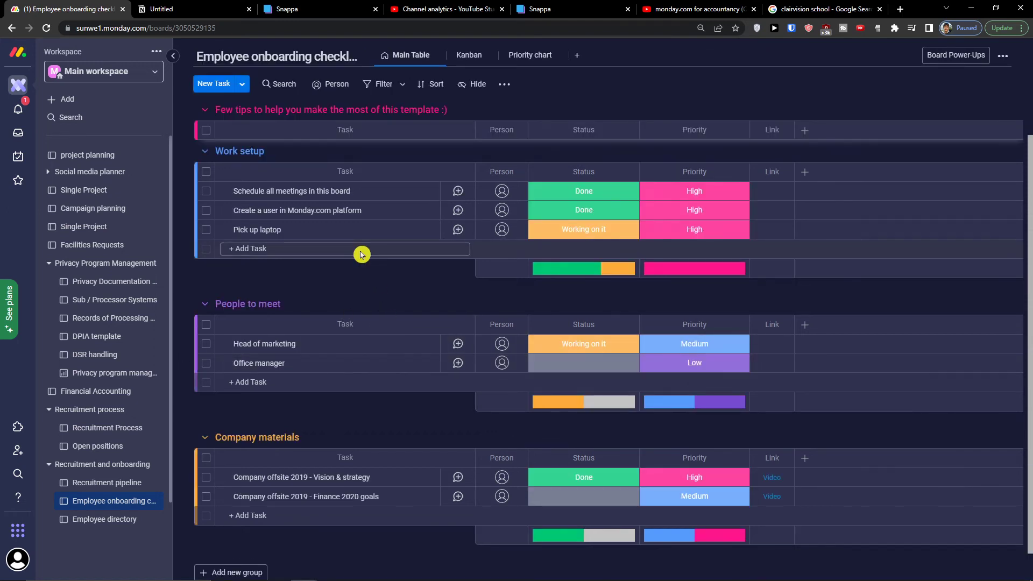
pyautogui.scroll(2, 361, 251)
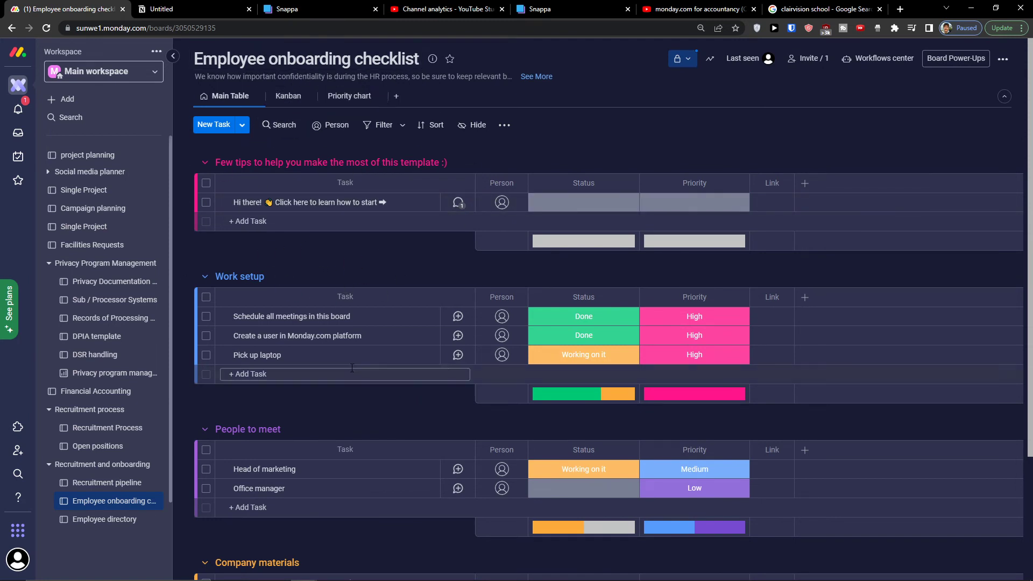
pyautogui.scroll(-3, 383, 323)
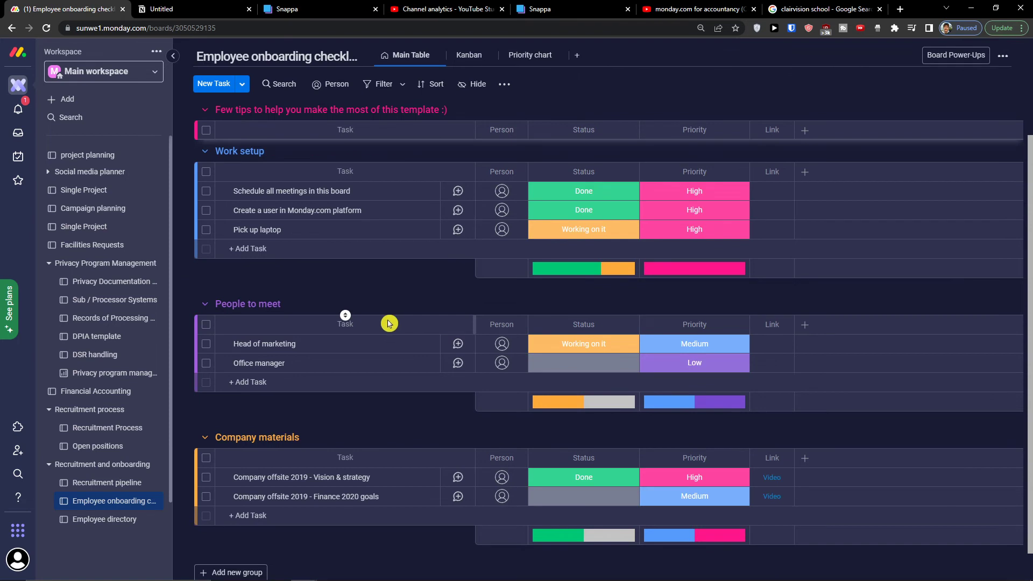
pyautogui.scroll(3, 292, 340)
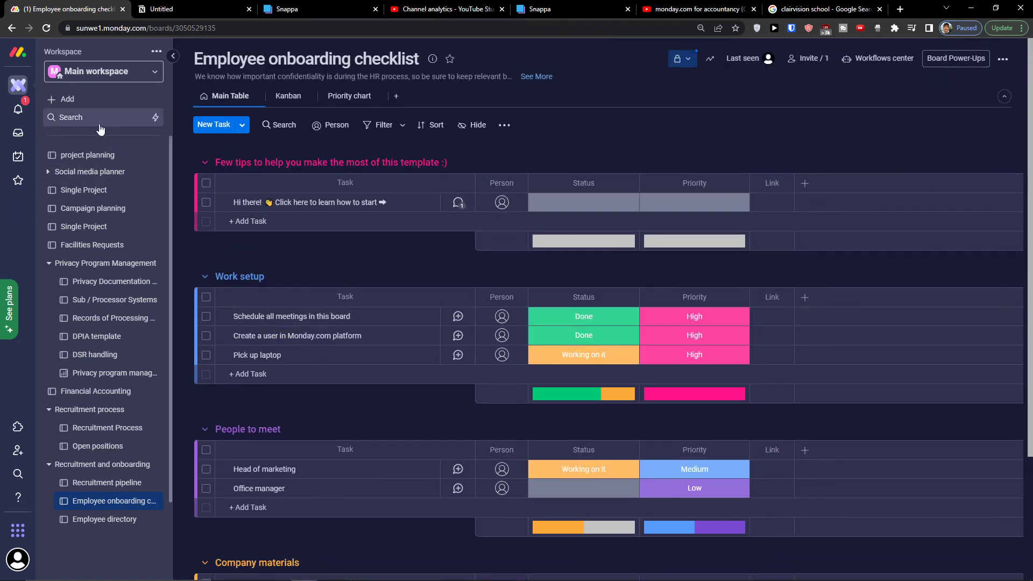
# Open the template center from the workspace's add options and show the HR templates.
pyautogui.click(64, 99)
pyautogui.click(221, 155)
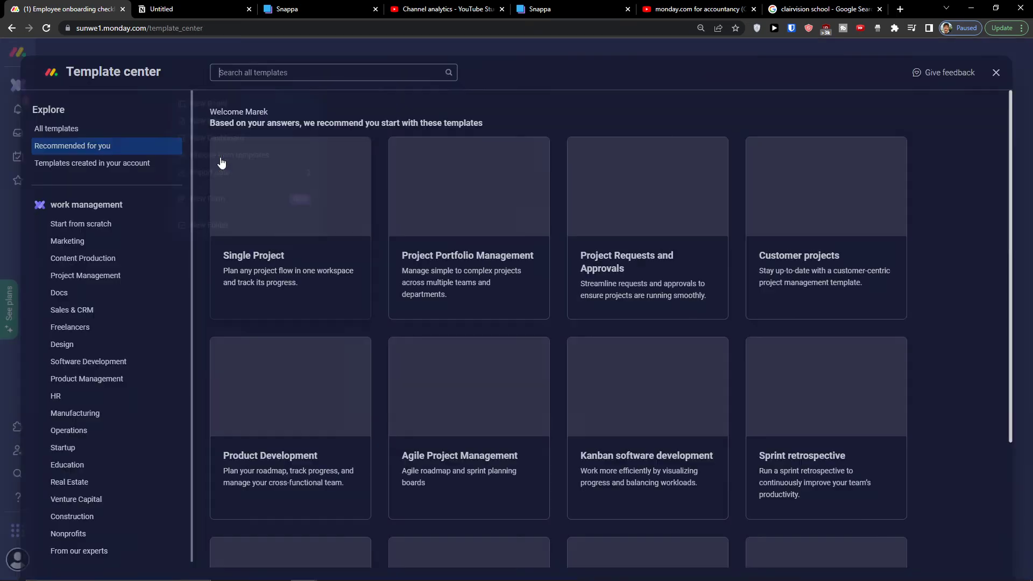
pyautogui.scroll(-2, 583, 322)
pyautogui.click(108, 400)
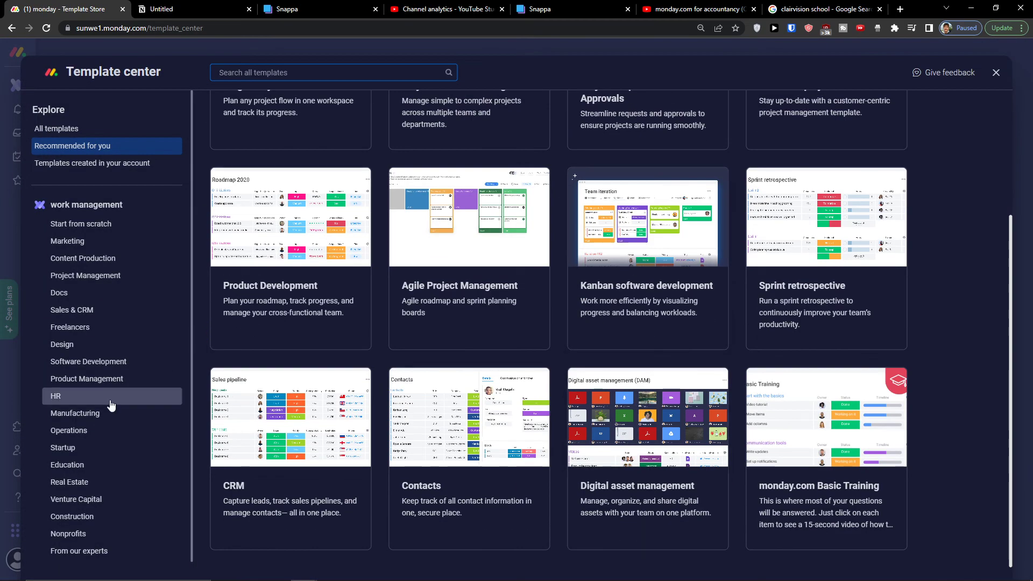
# Browse the HR templates and add the Employee onboarding template to the workspace.
pyautogui.scroll(-5, 671, 537)
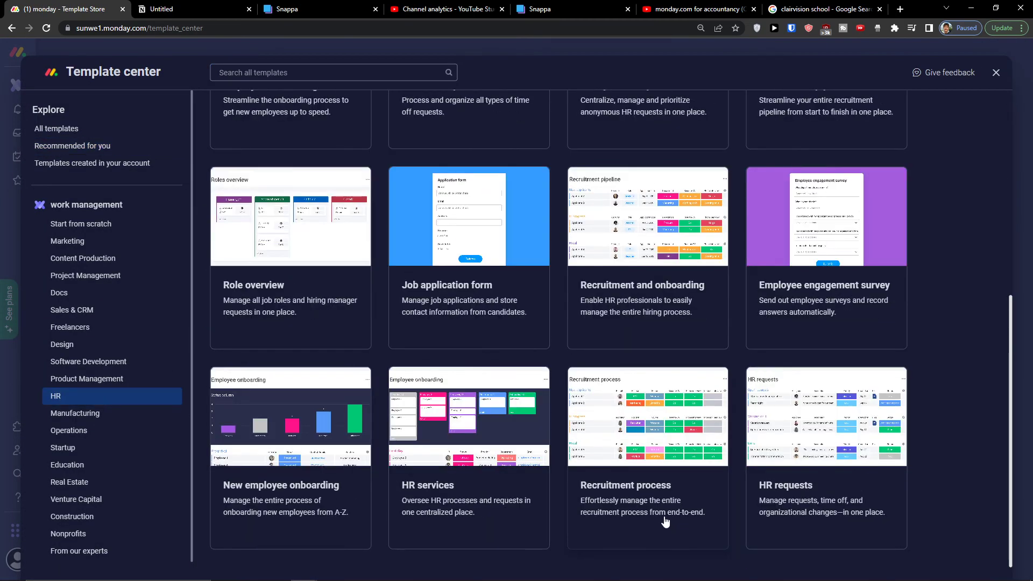
pyautogui.scroll(3, 661, 517)
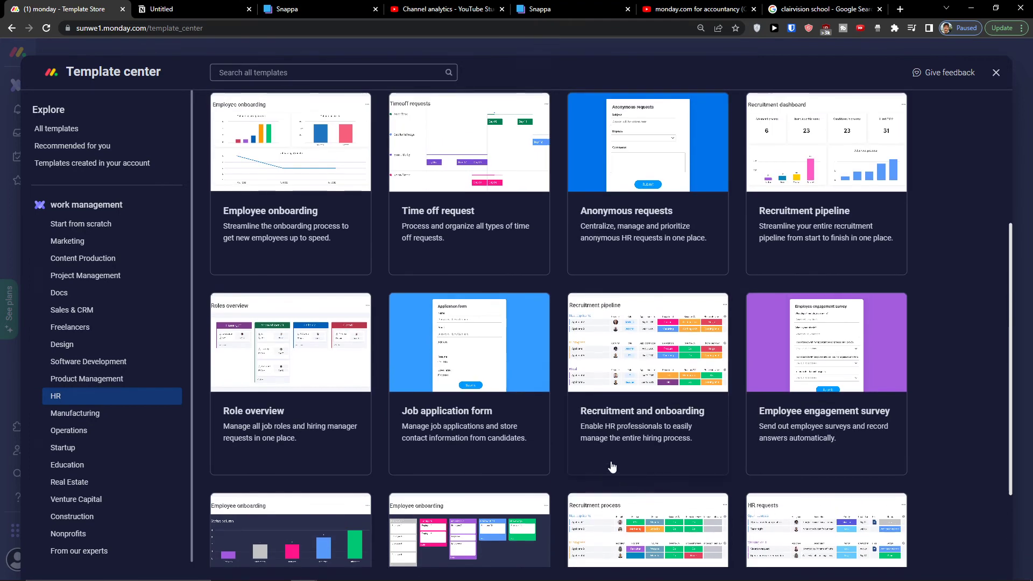
pyautogui.scroll(4, 590, 461)
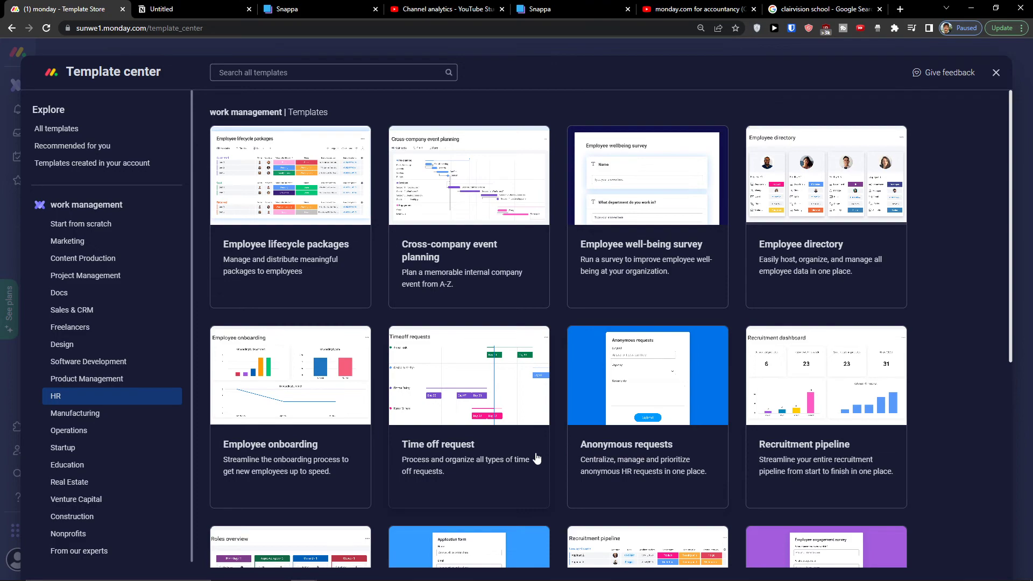
pyautogui.scroll(-3, 533, 458)
pyautogui.scroll(-5, 524, 457)
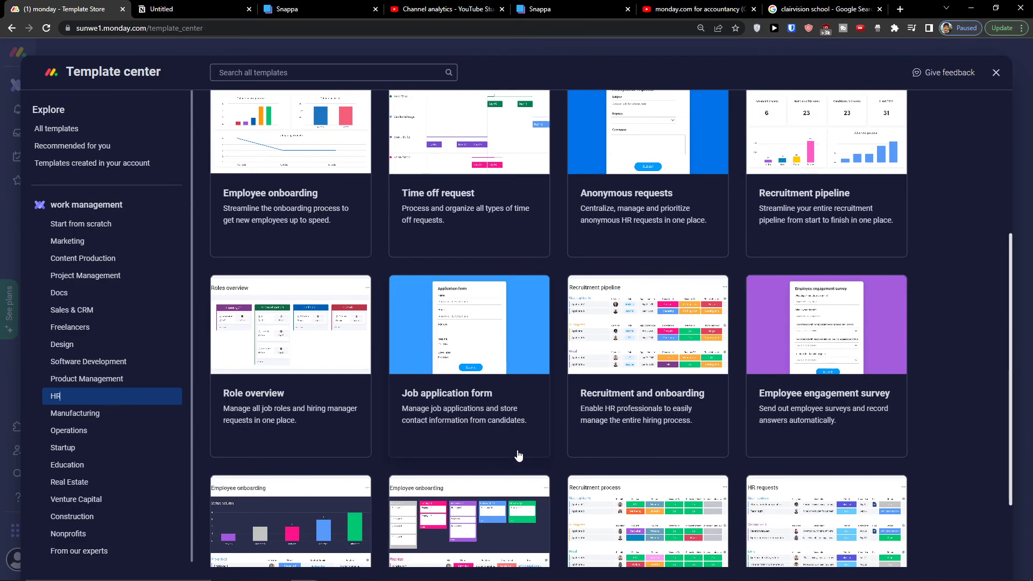
pyautogui.scroll(5, 465, 439)
pyautogui.click(323, 398)
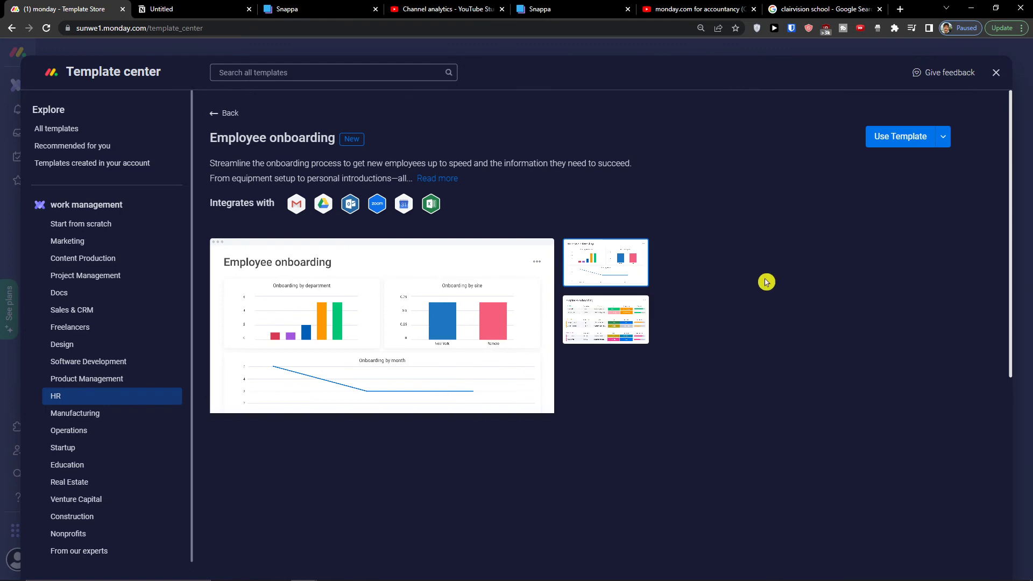
pyautogui.click(897, 139)
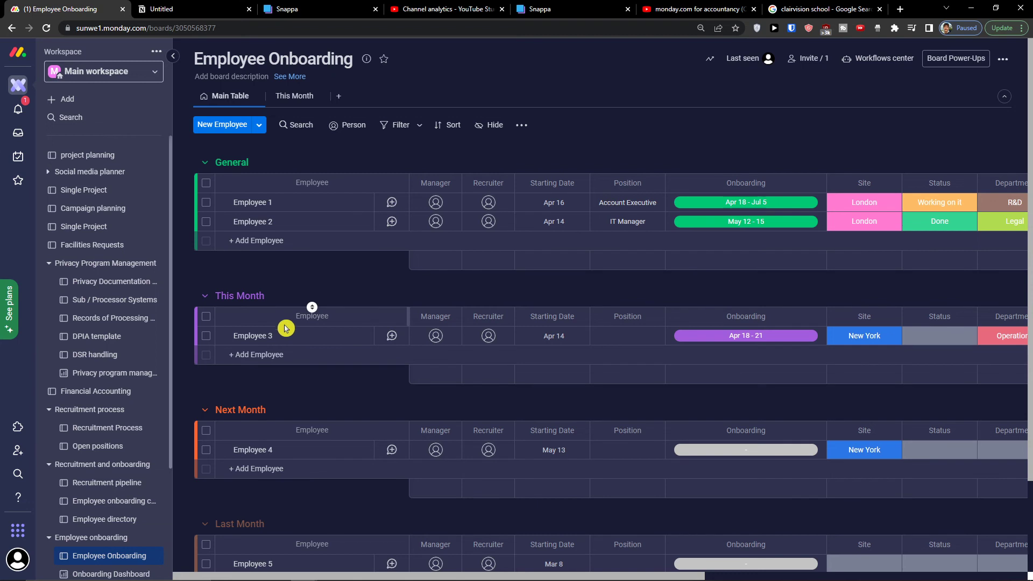
# Examine the Employee Onboarding board's groups and its columns through to Employee Seat.
pyautogui.scroll(-2, 295, 411)
pyautogui.scroll(2, 295, 417)
pyautogui.scroll(-3, 50, 337)
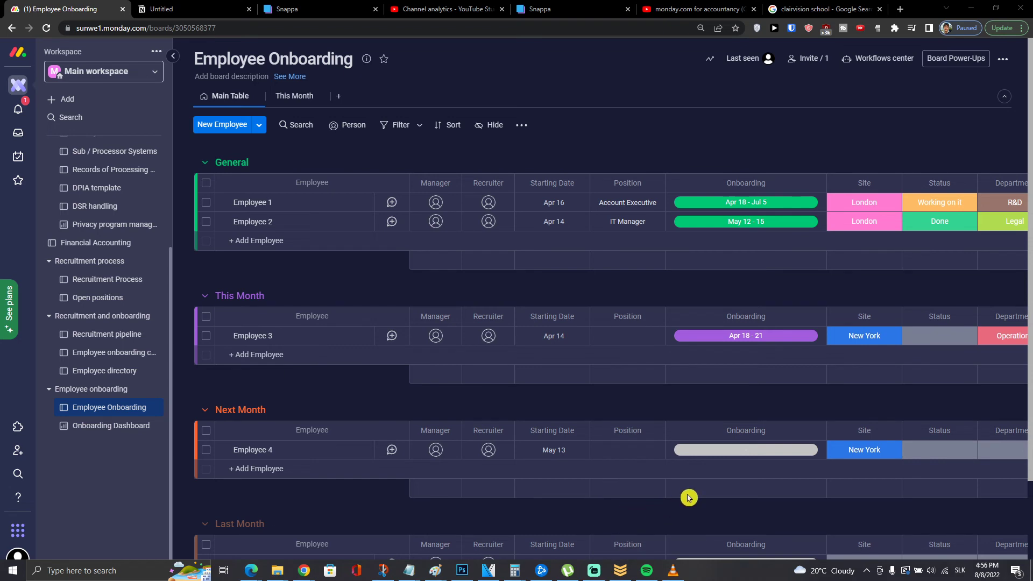
pyautogui.moveTo(693, 575); pyautogui.dragTo(1027, 578)
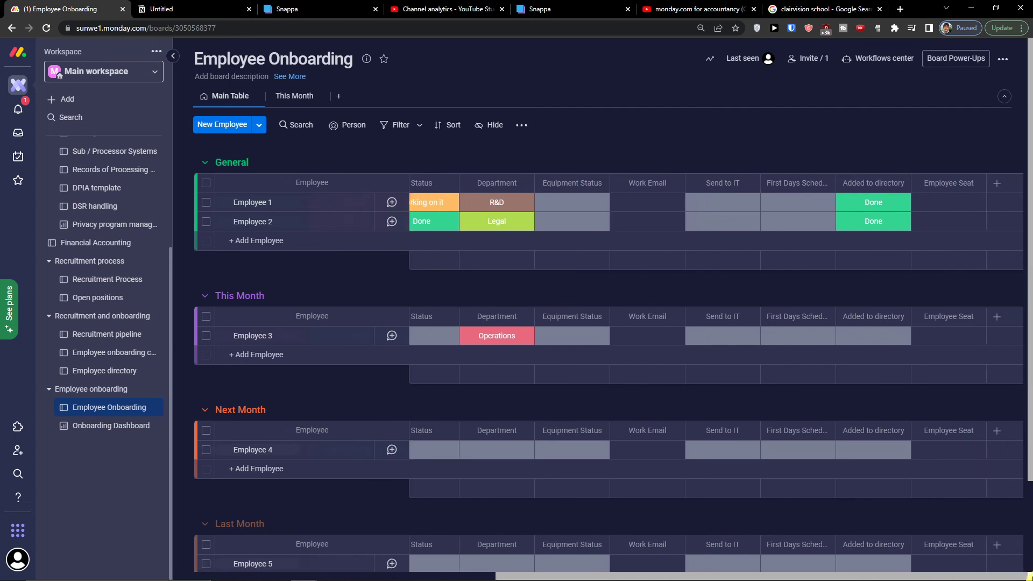
pyautogui.moveTo(1011, 578); pyautogui.dragTo(935, 560)
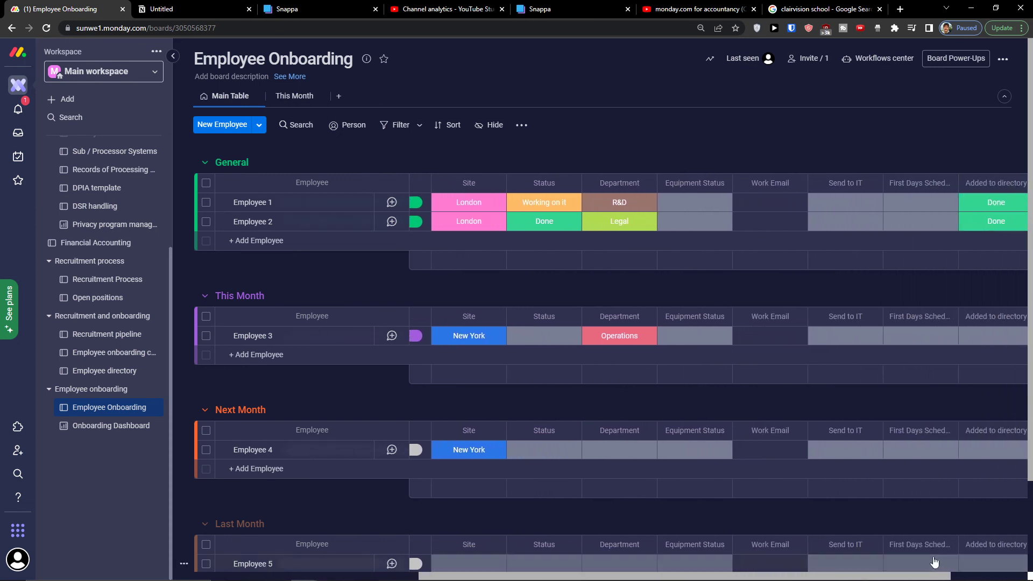
# View the status options for Employee 3 without choosing one, and look over the groups down to Last Month.
pyautogui.click(562, 342)
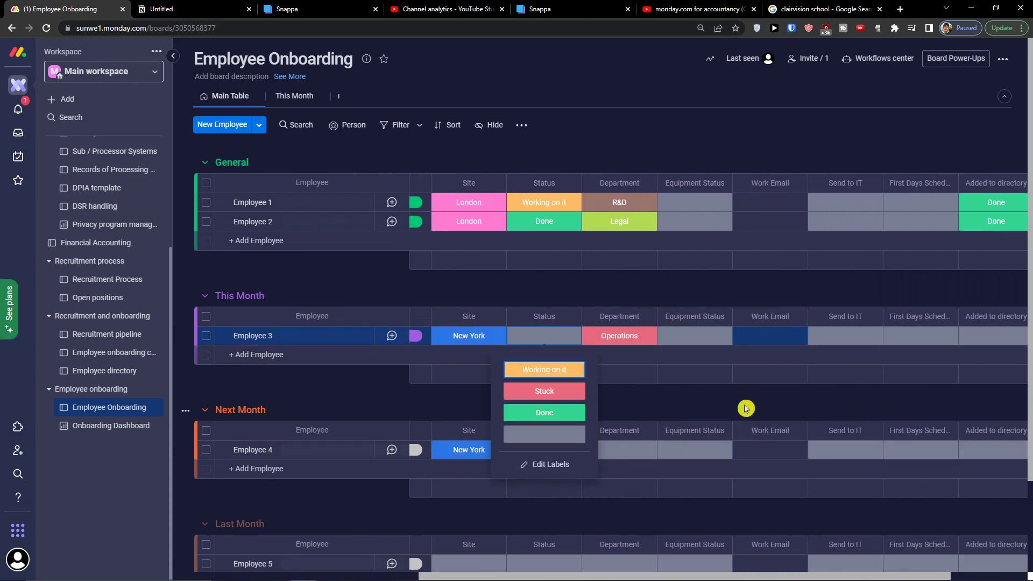
pyautogui.click(833, 406)
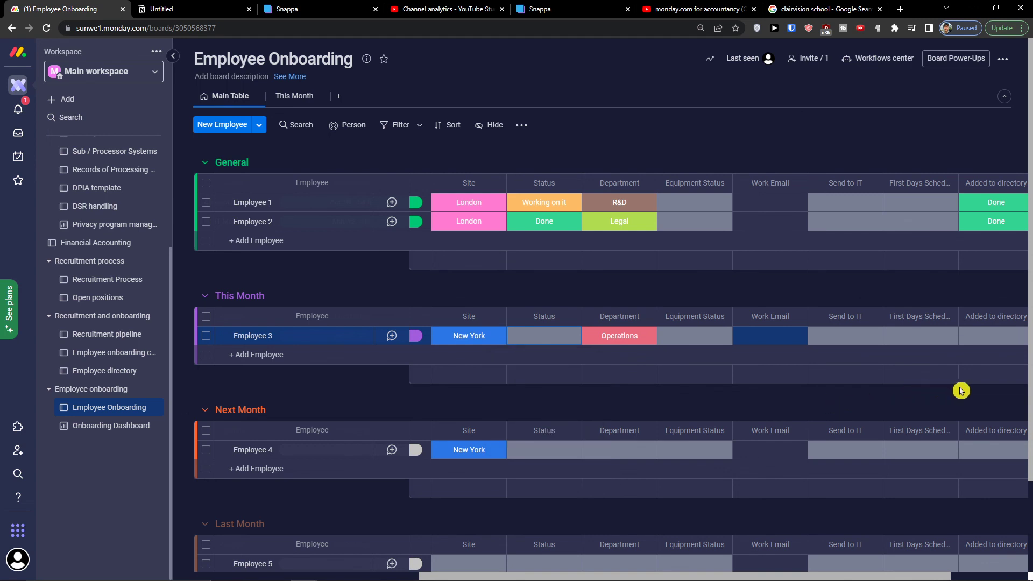
pyautogui.scroll(-2, 931, 435)
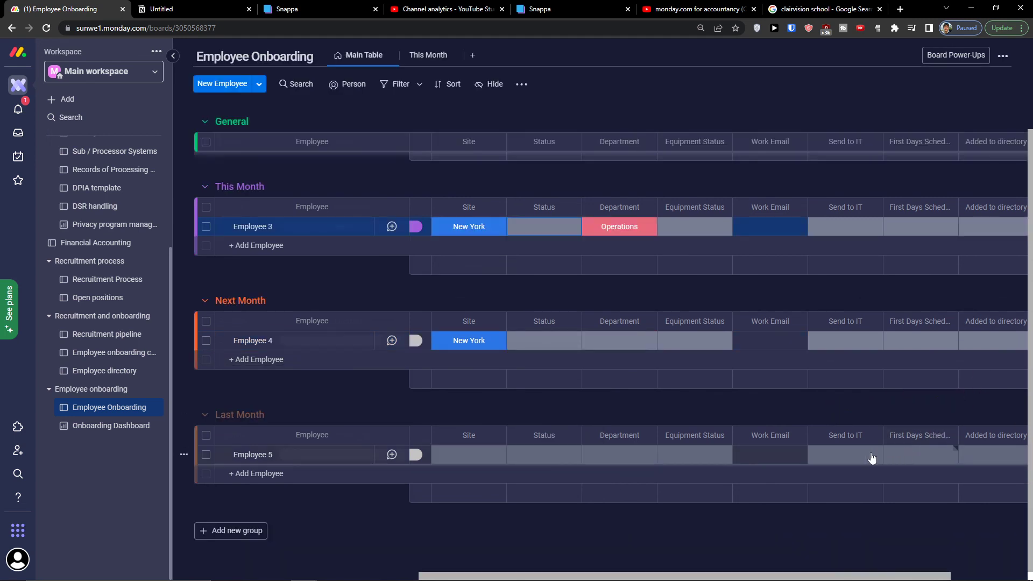
pyautogui.scroll(2, 348, 427)
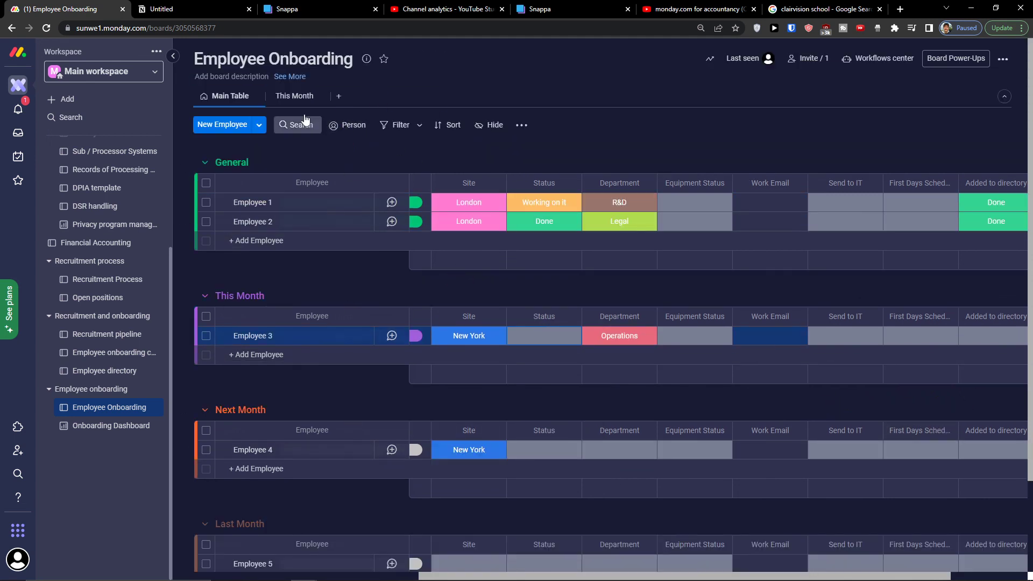
# View the This Month view and the Onboarding Dashboard, and return to the Employee Onboarding board's Main Table.
pyautogui.click(293, 97)
pyautogui.click(235, 96)
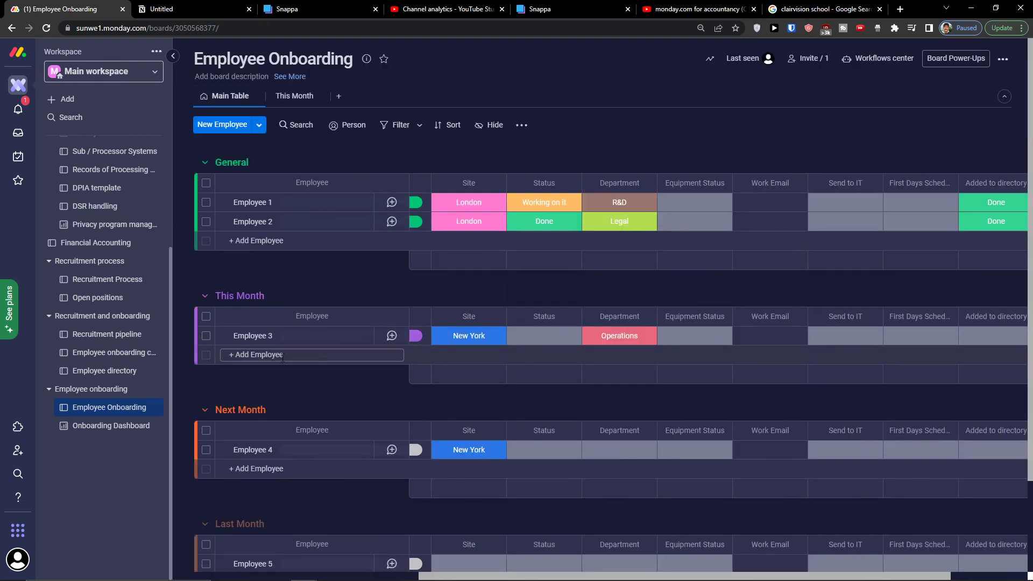
pyautogui.click(130, 433)
pyautogui.click(117, 407)
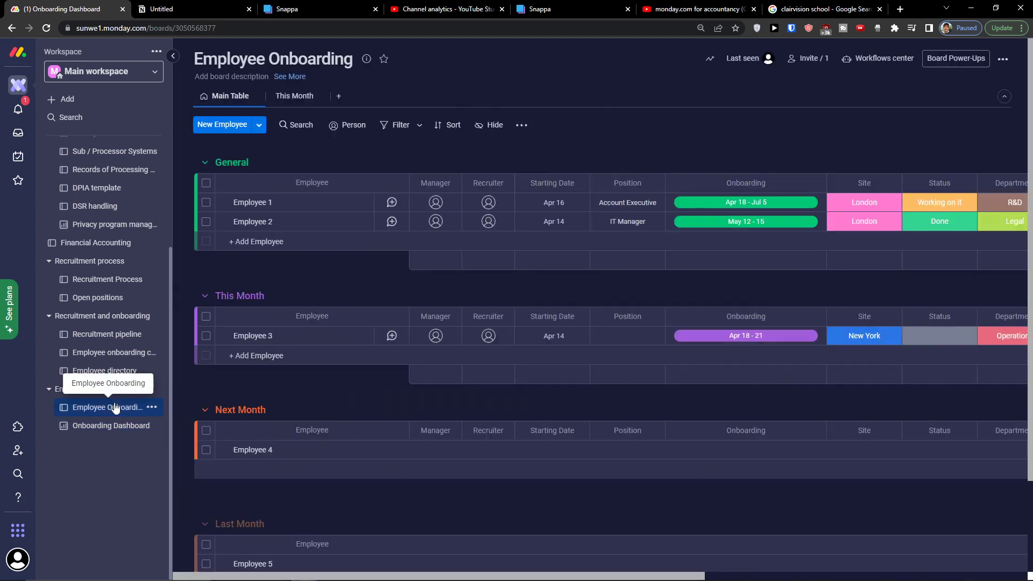